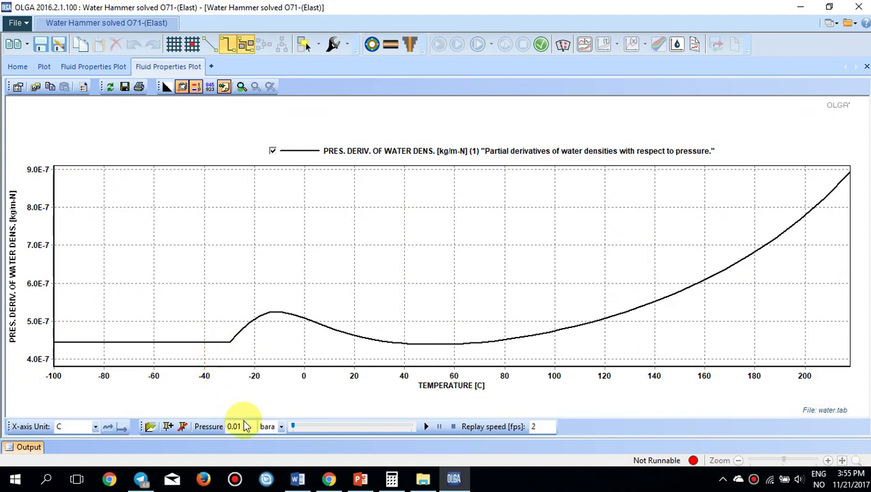
- Set the water density derivative plot's pressure to about 31.58 bara and pin the curve's value readout at about 20 °C
drag(293, 427, 366, 429)
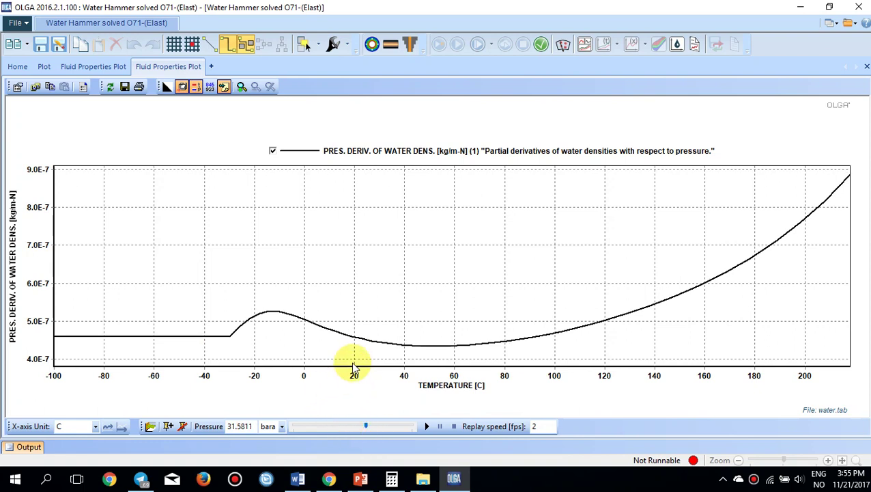
click(224, 86)
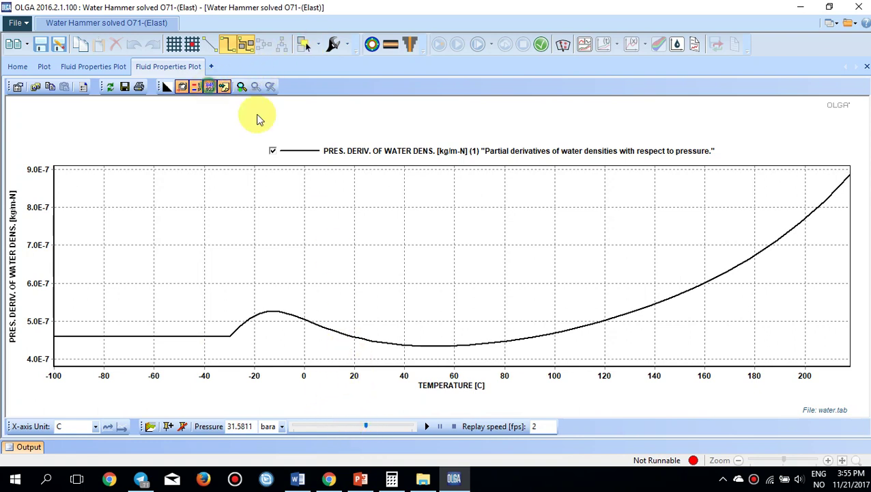
click(355, 229)
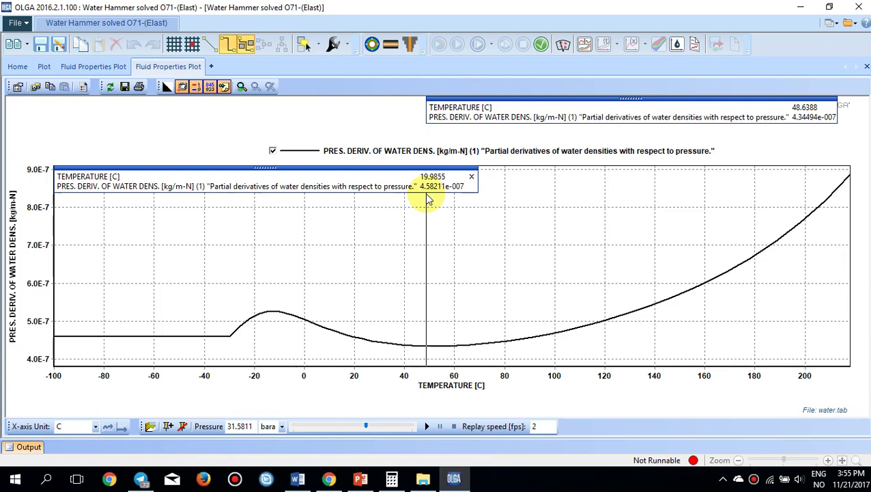
- Switch to PowerPoint and review the 2L/c criterion, the speed of sound formula and the valve's maximum closing time on the slide
click(368, 480)
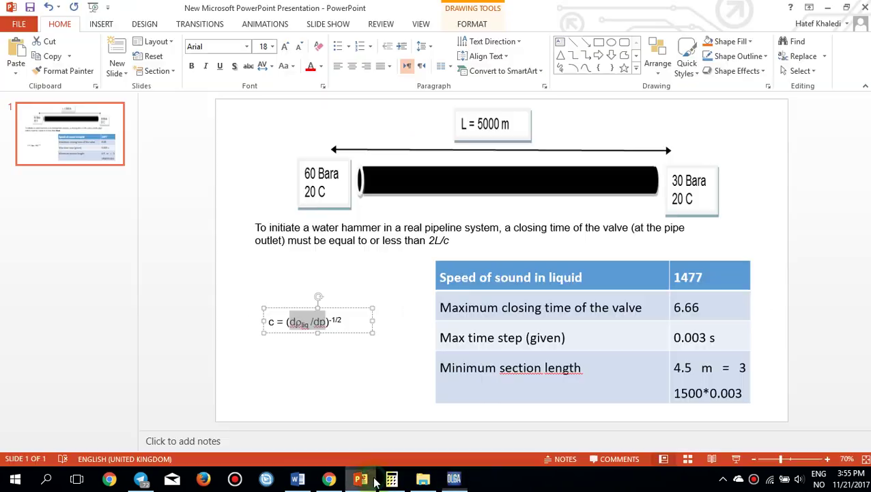
click(450, 245)
drag(451, 243, 444, 242)
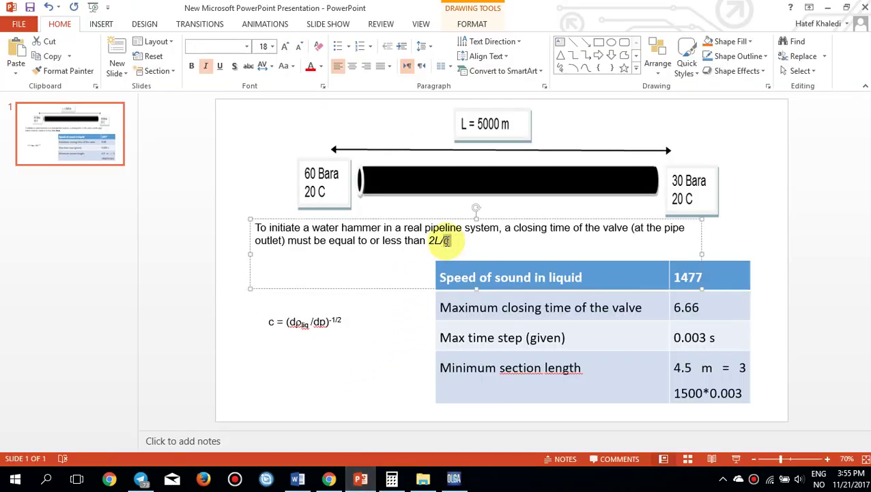
click(438, 242)
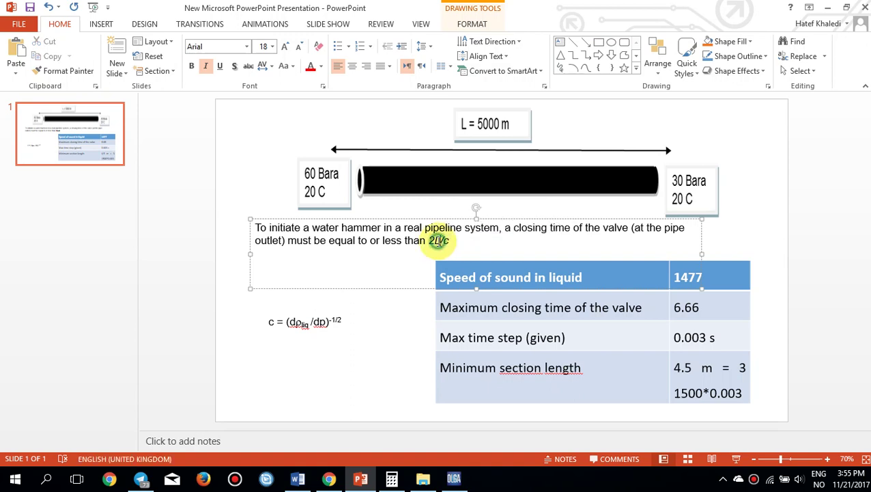
drag(438, 242, 433, 243)
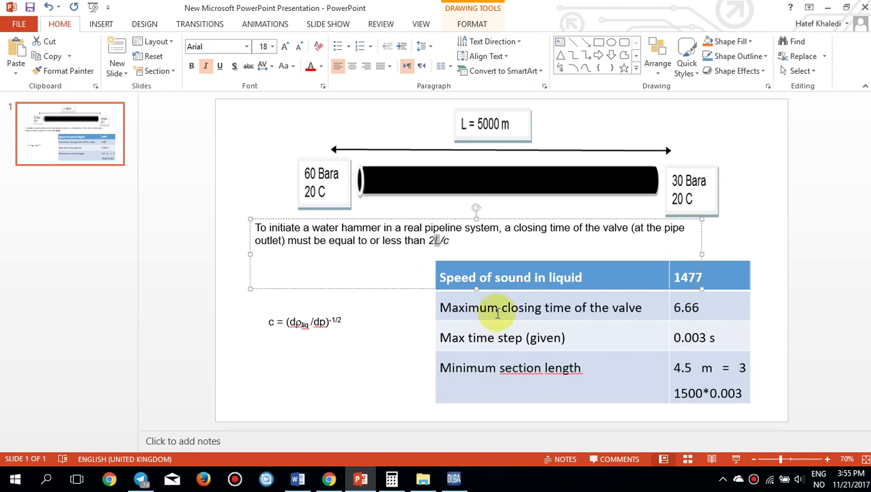
click(332, 321)
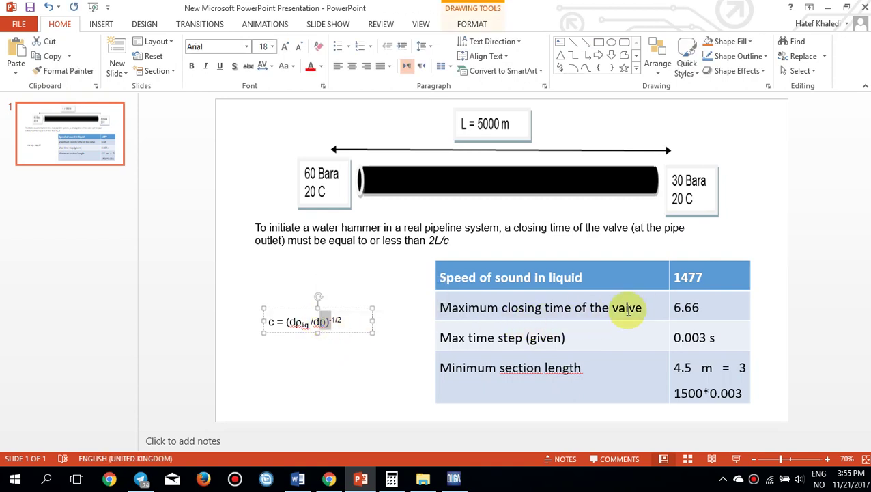
click(671, 307)
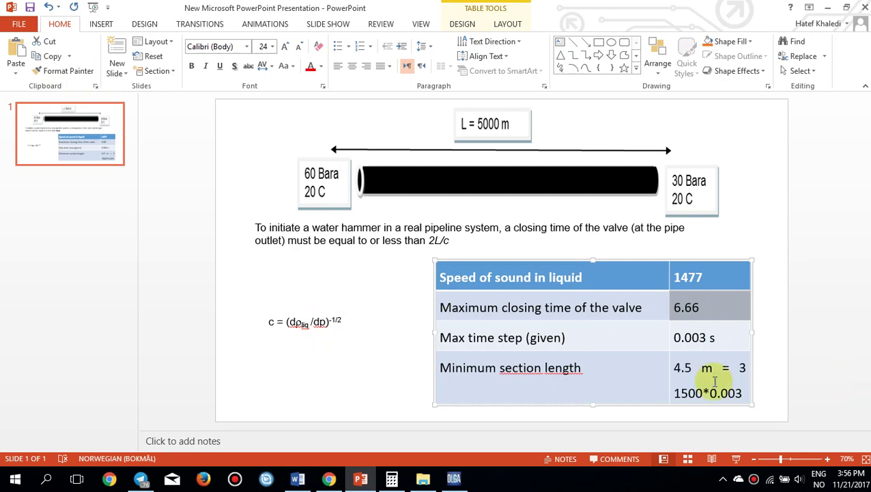
- Switch to OLGA and examine the opening time series plot of VALVE-1 from the model view
click(454, 479)
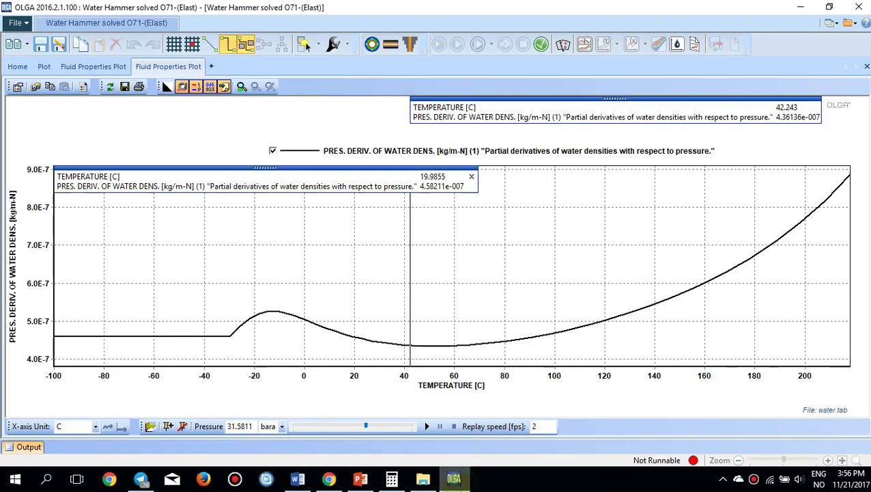
click(17, 67)
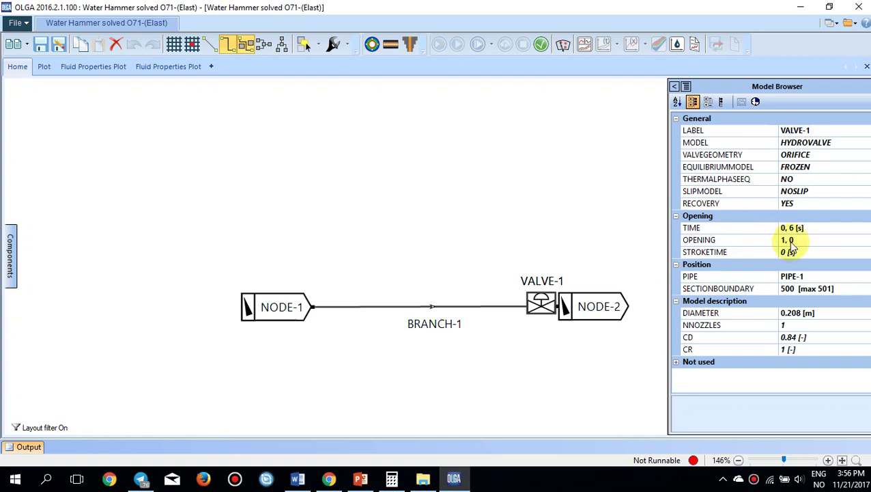
click(759, 102)
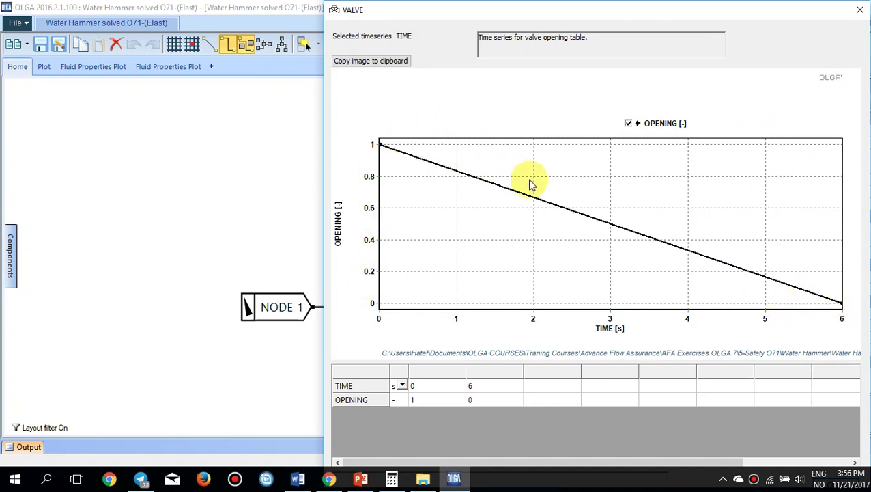
click(860, 11)
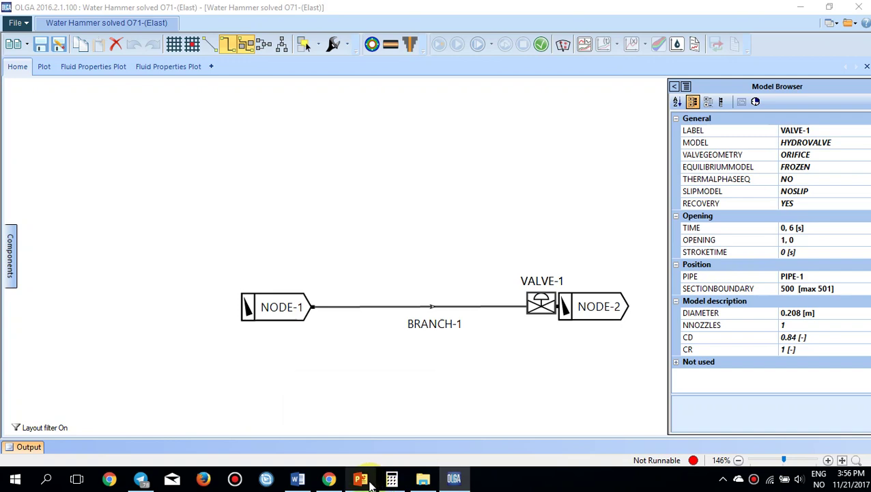
- Expand the model browser's case definition and examine the time step values in the INTEGRATION settings
click(686, 86)
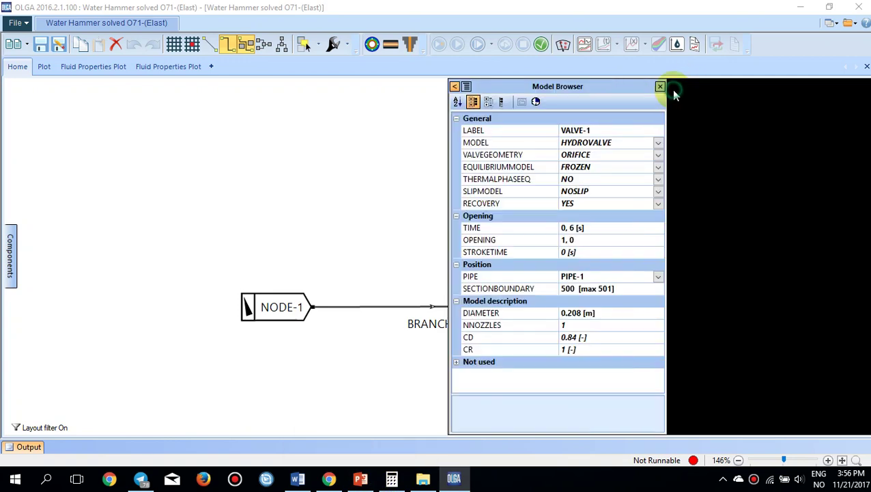
click(470, 143)
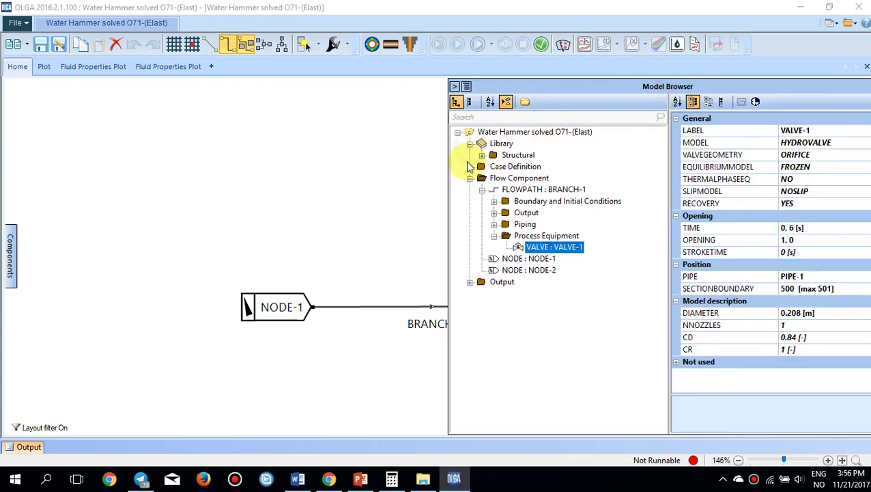
click(469, 167)
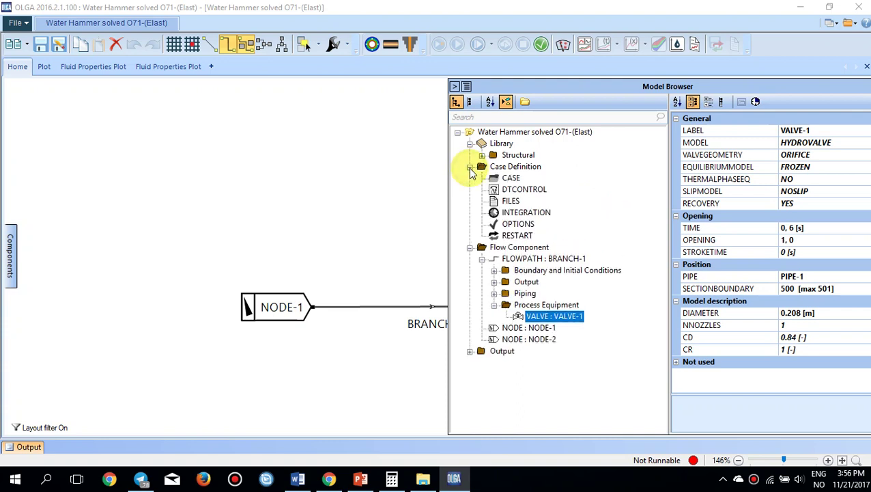
click(524, 212)
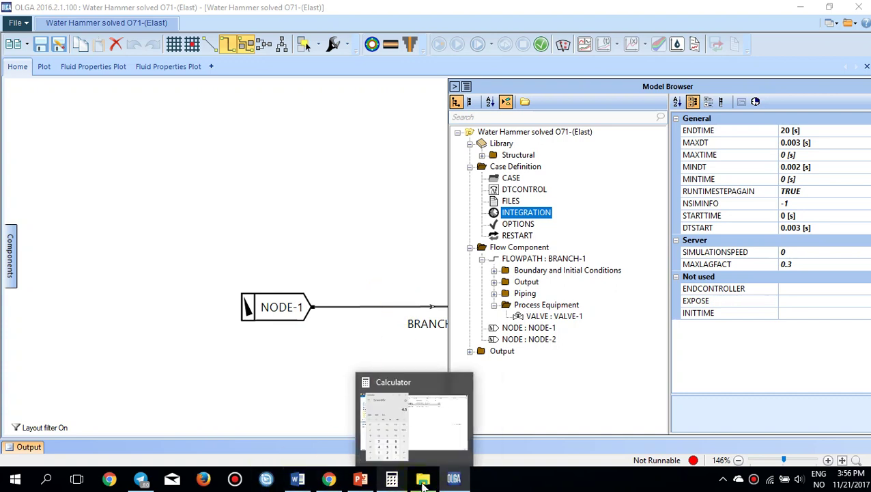
- Review the minimum section length on the PowerPoint slide and compare it with BRANCH-1's flowpath geometry in OLGA
mouse_move(401, 485)
click(361, 479)
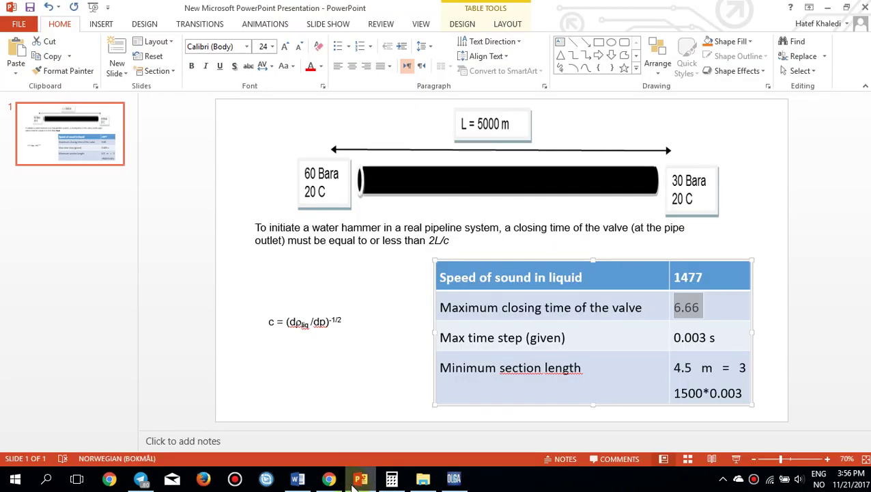
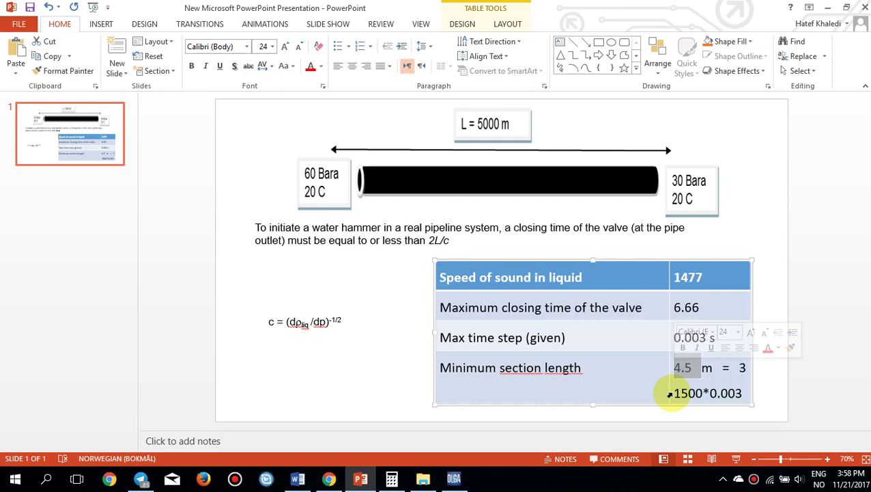
click(453, 478)
click(379, 306)
double_click(379, 306)
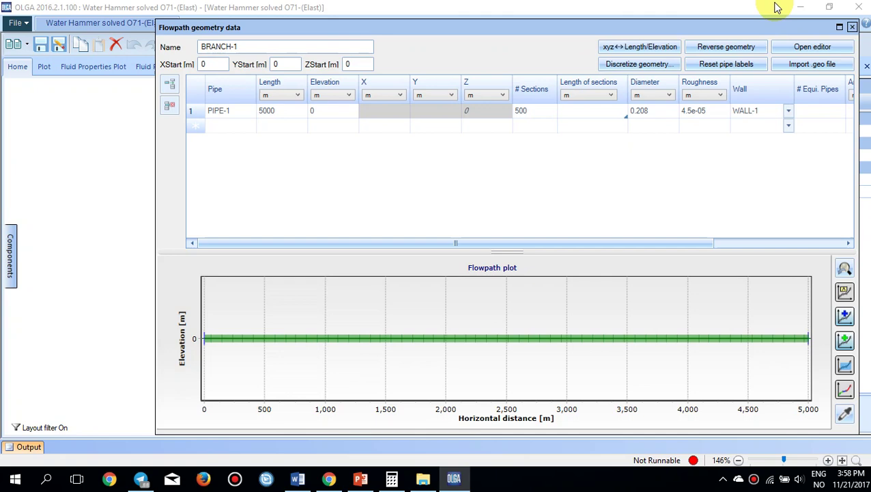
click(852, 27)
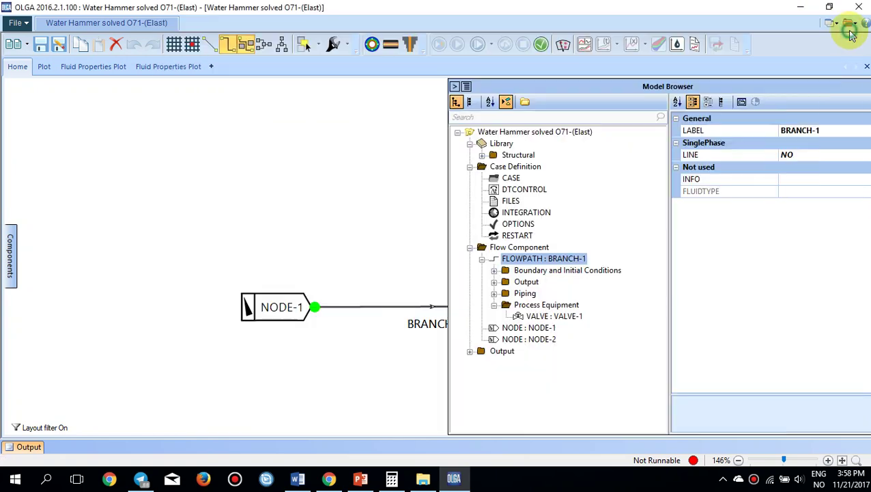
click(378, 305)
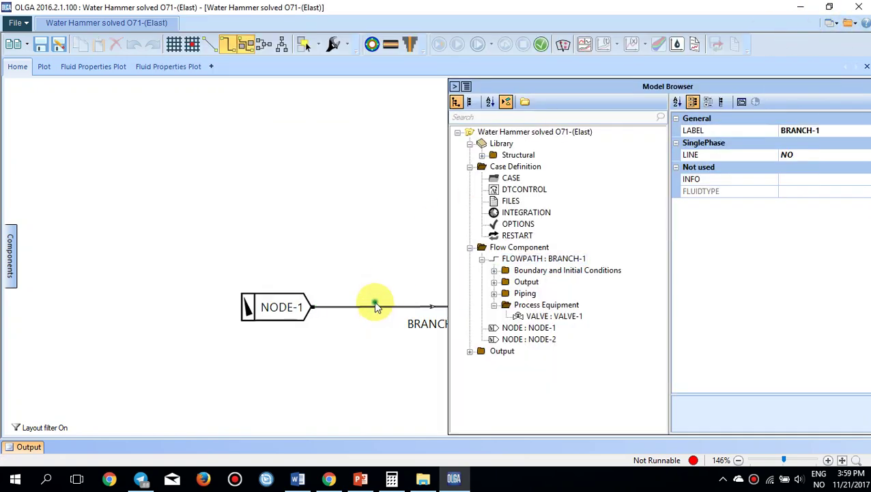
click(376, 305)
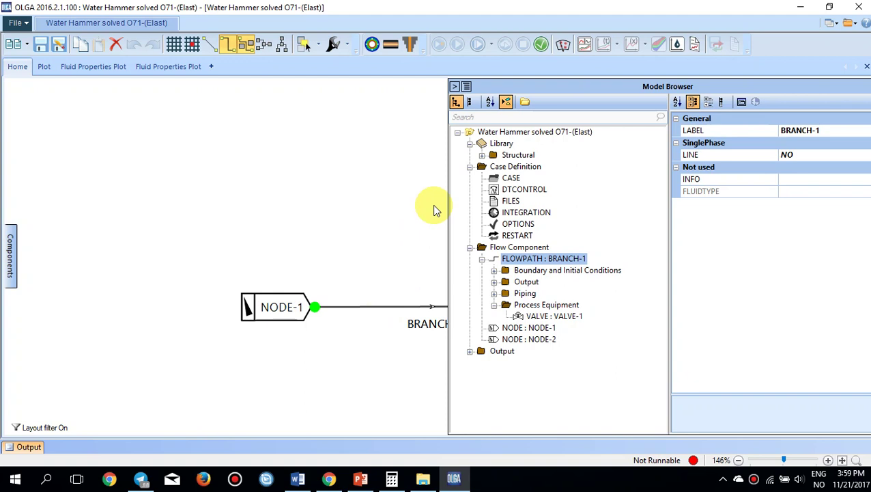
- Review the STEEL material's elasticity, the ELASTICWALLS option and the INTEGRATION settings of the case
click(482, 155)
click(526, 168)
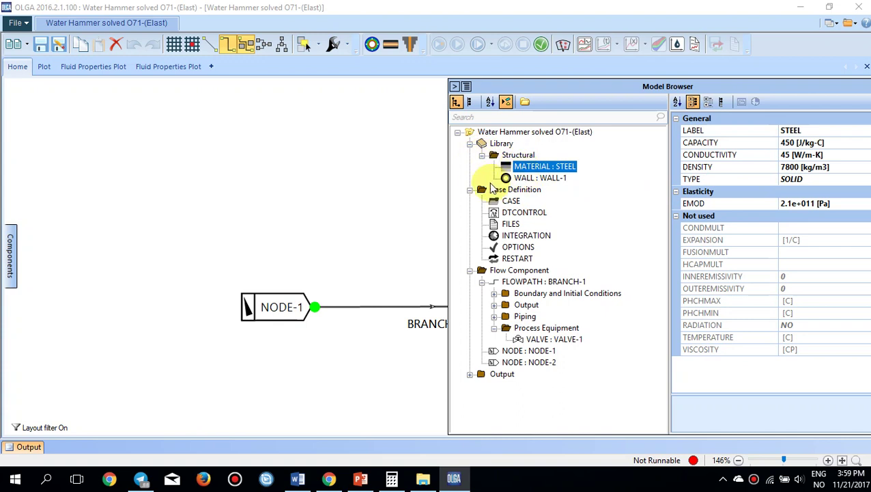
click(529, 251)
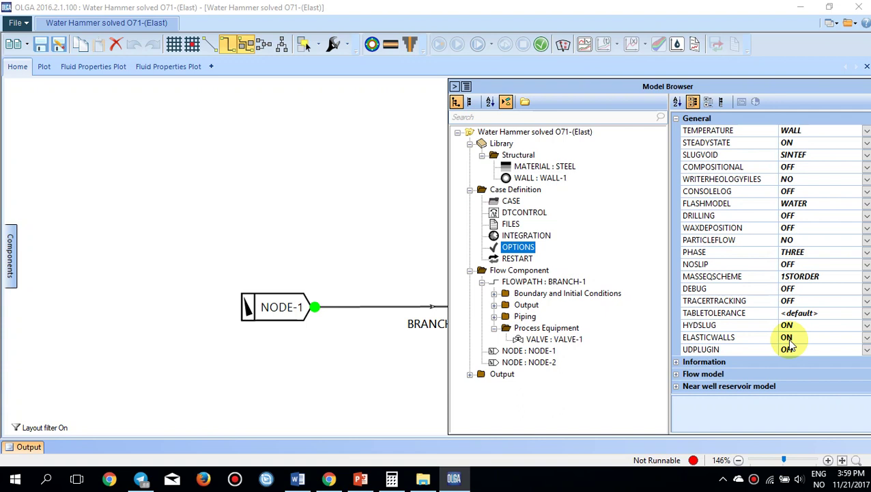
click(541, 239)
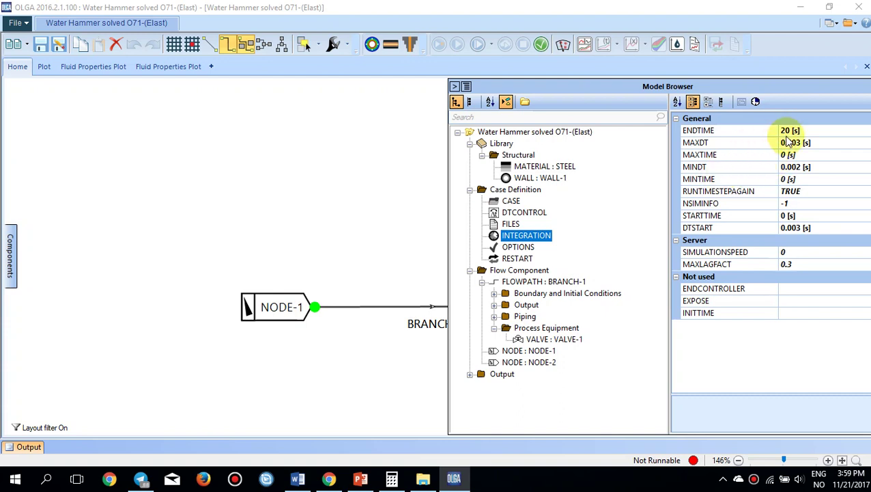
- Verify the case and inspect the properties of the flagged NODE-1
click(541, 43)
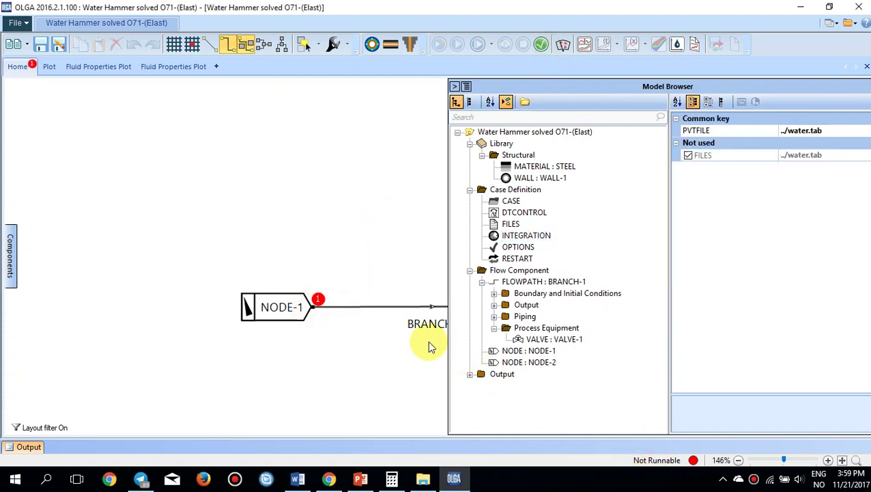
click(290, 305)
scroll(754, 293, down, 1)
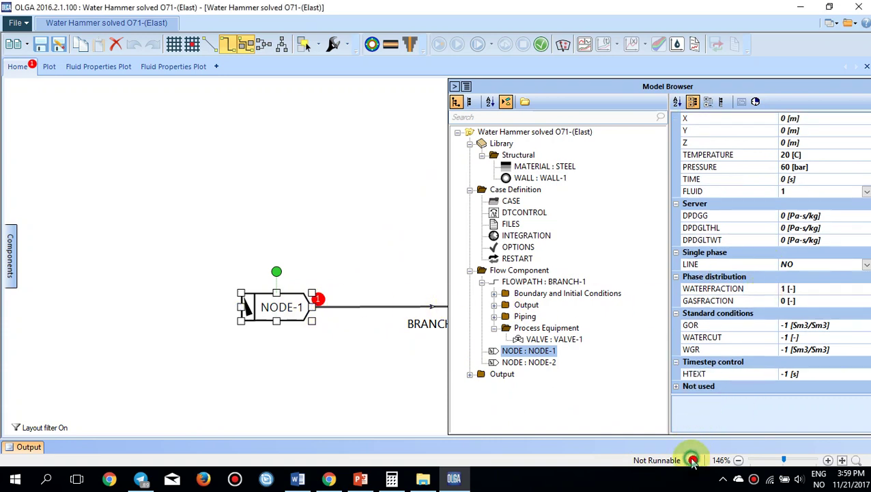
double_click(283, 307)
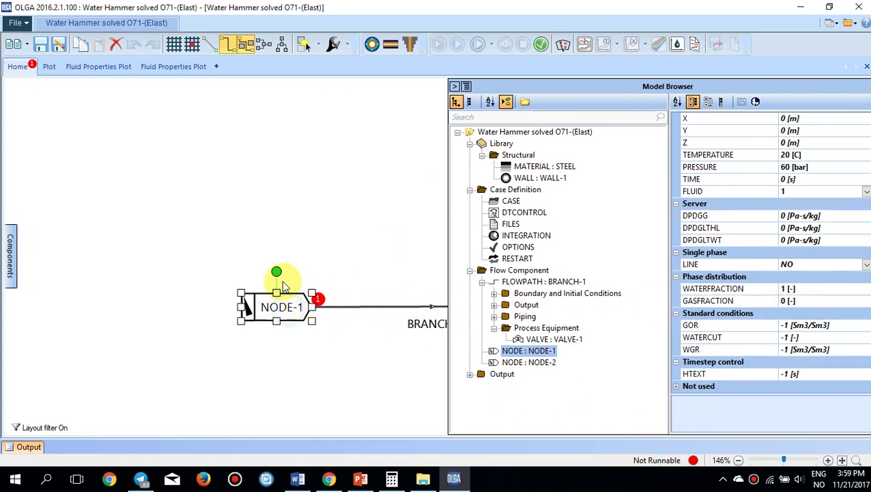
drag(599, 87, 627, 76)
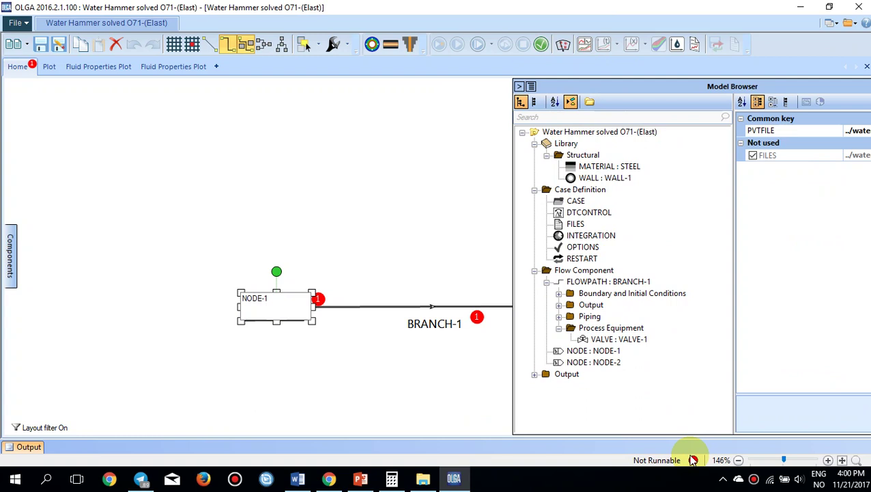
- Open the properties of the flagged BRANCH under BRANCH-1's piping and clear its FLUID value
click(477, 317)
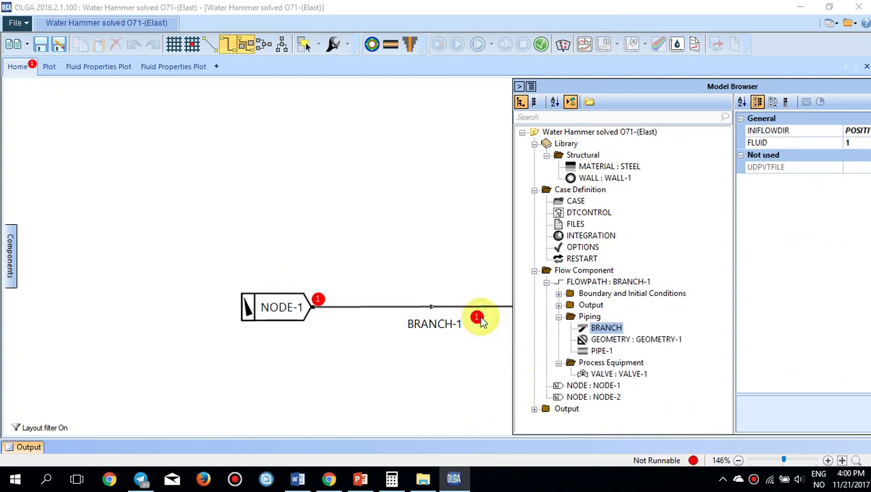
drag(685, 86, 545, 82)
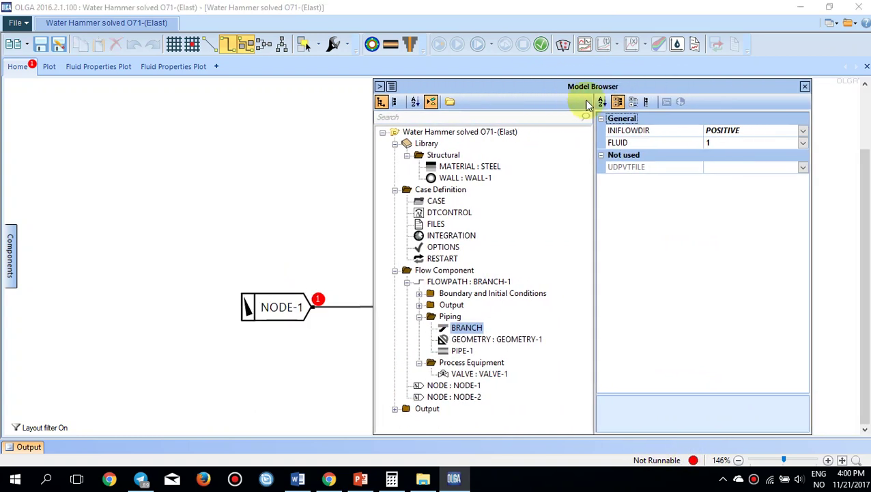
click(797, 144)
click(785, 156)
click(803, 142)
click(775, 154)
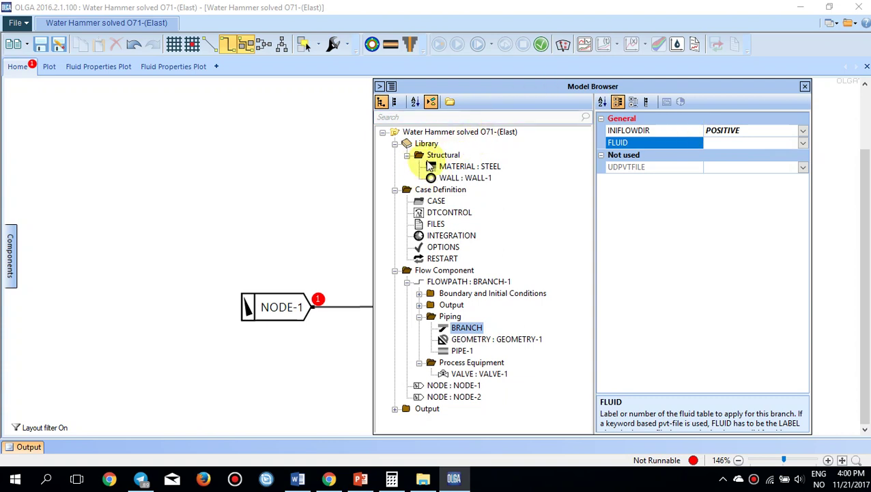
- Look through the structural library, CASE and DTCONTROL entries of the elastic-wall case
click(444, 155)
click(456, 167)
click(395, 143)
click(395, 144)
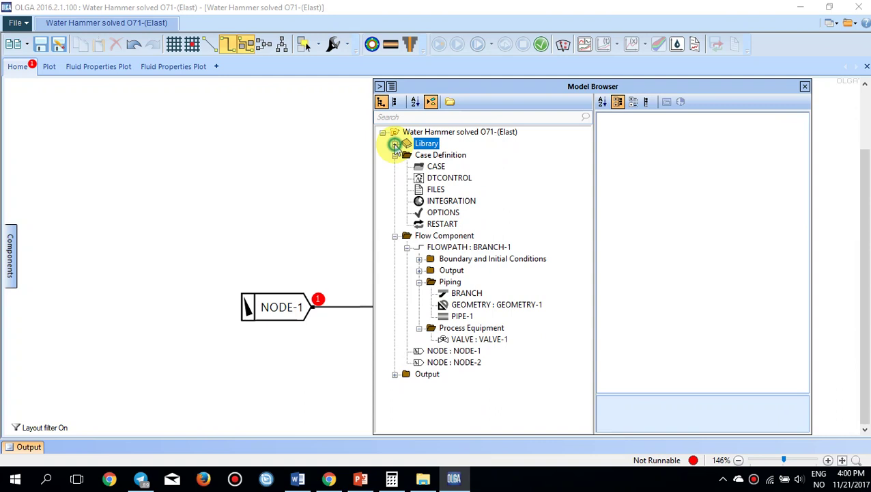
click(436, 201)
click(447, 213)
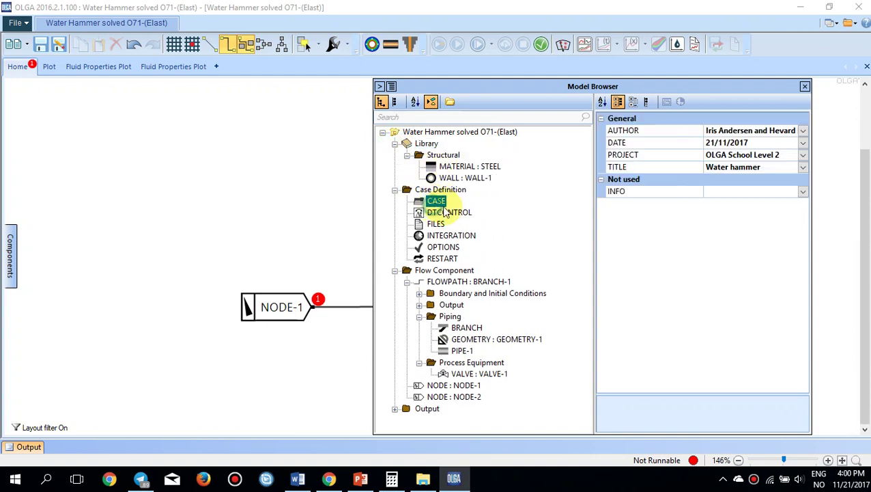
- Replace the PVTFILE entry in the elastic case's FILES with water.tab from the Water Hammer folder, using a relative reference
click(438, 224)
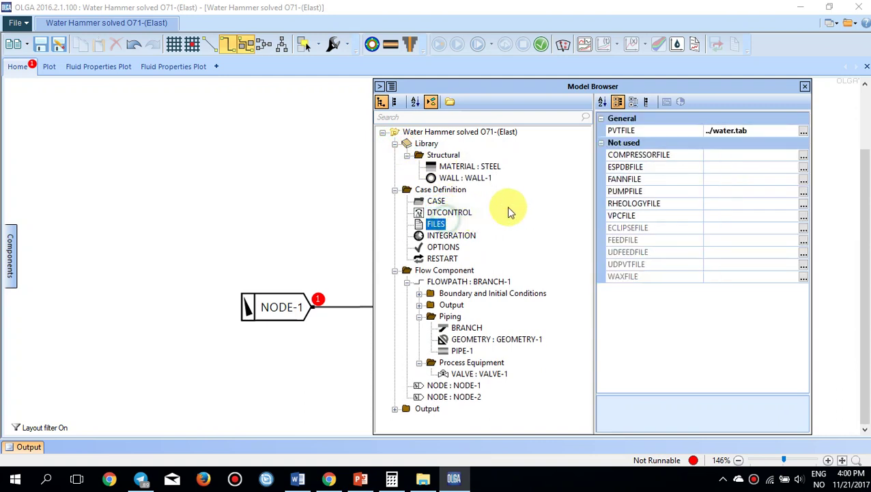
click(802, 131)
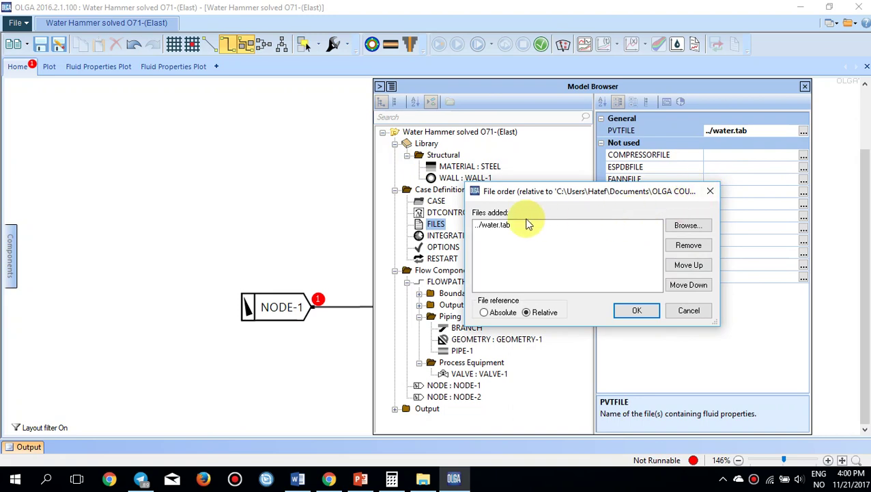
click(481, 227)
click(696, 243)
click(702, 225)
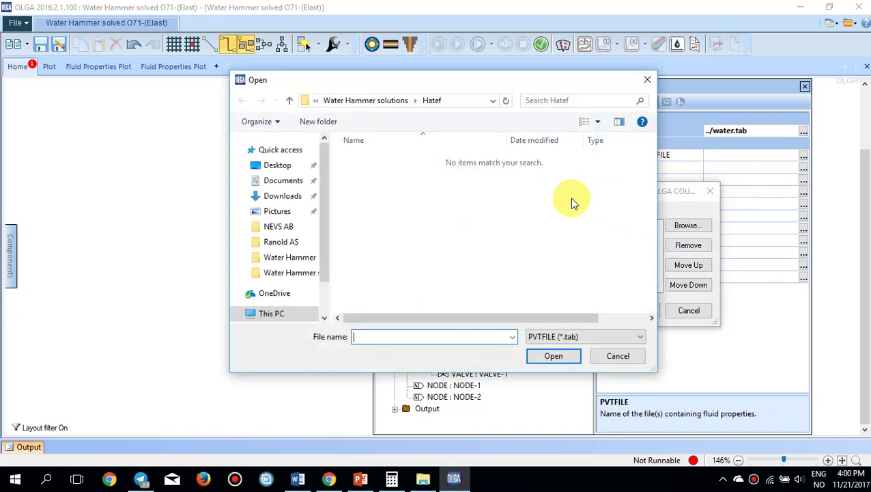
click(375, 101)
click(336, 101)
click(369, 172)
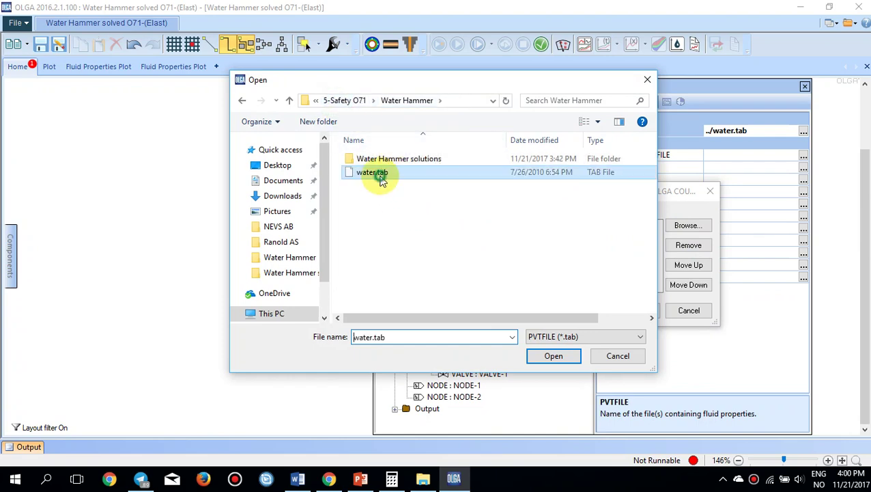
click(554, 355)
click(640, 311)
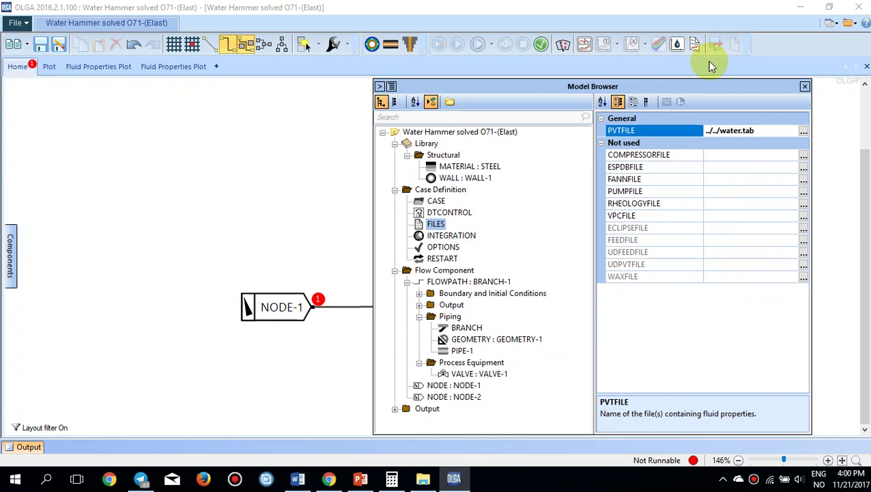
- Verify the elastic case and set the FLUID of the flagged BRANCH under BRANCH-1's piping to 1
click(541, 44)
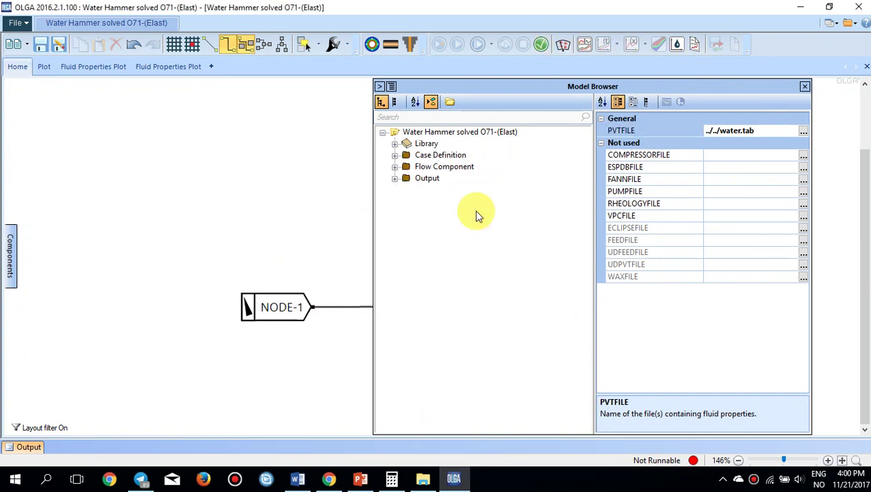
drag(616, 86, 192, 71)
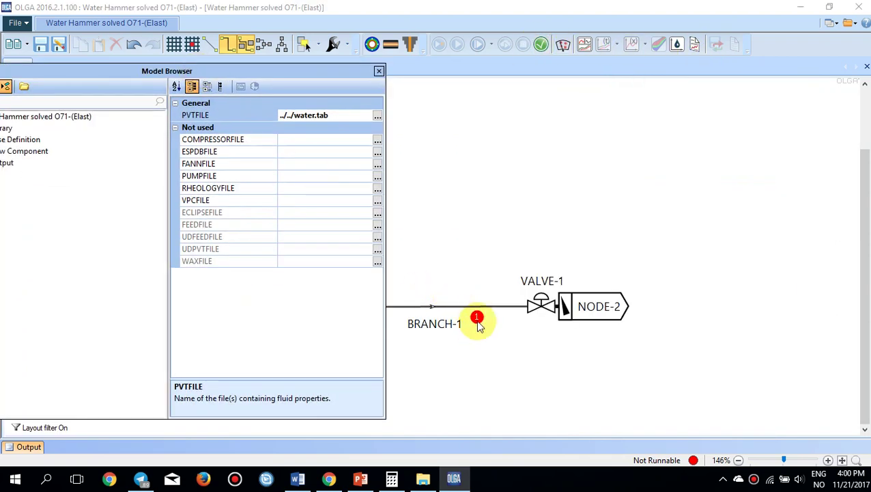
click(478, 321)
click(377, 128)
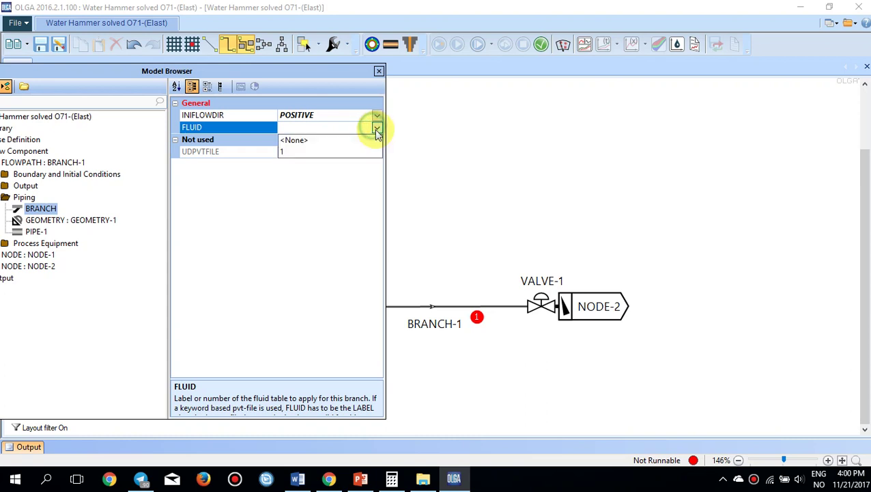
click(332, 151)
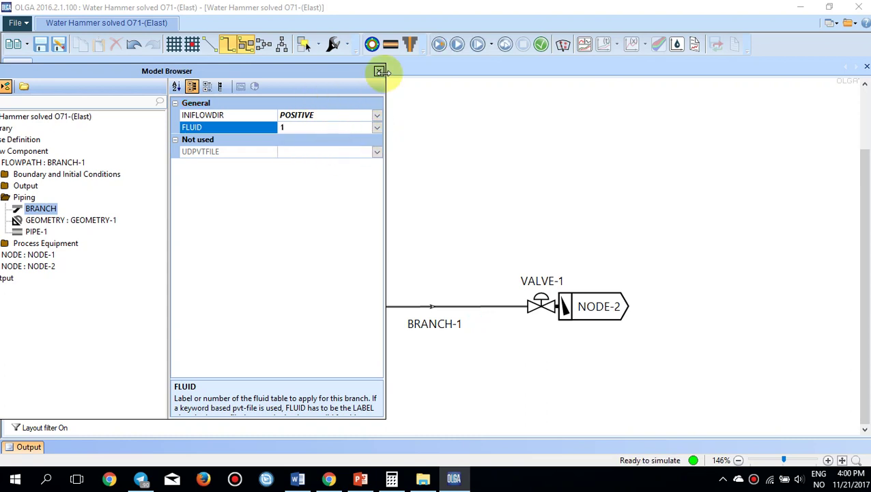
- Close the model browser and run the elastic-wall case as a batch simulation
click(380, 71)
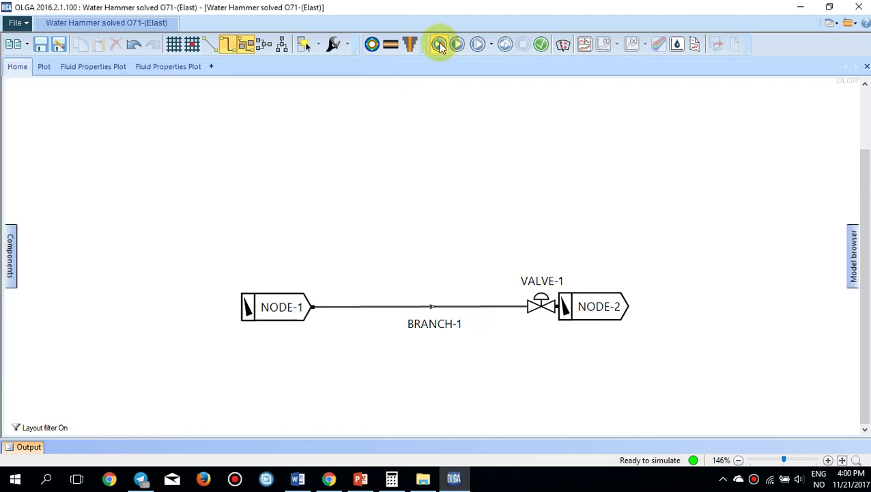
click(439, 44)
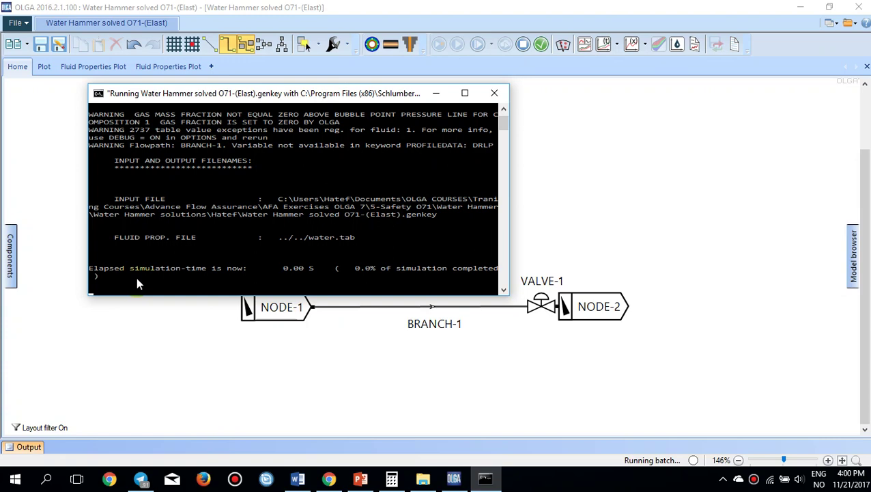
- Open Water Hammer solved O71-(Rigid).opi from File Explorer in OLGA and convert it to version 2016.2.1, keeping a backup of the original
click(422, 482)
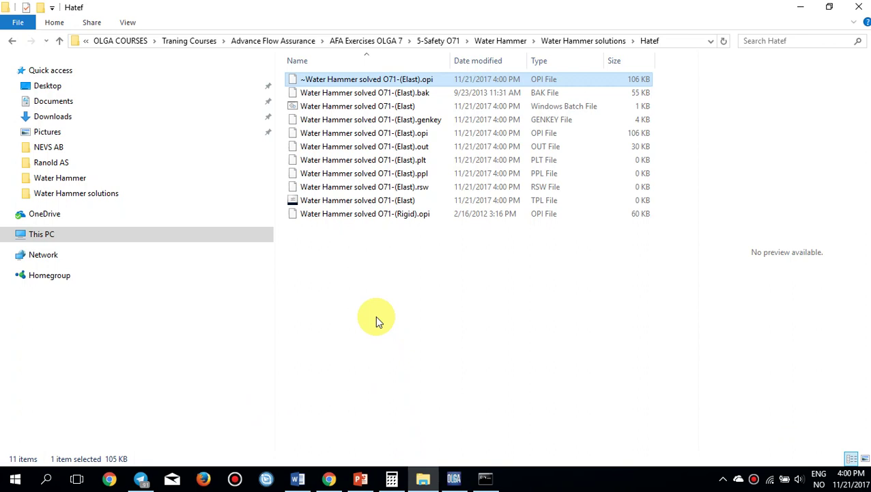
drag(328, 215, 370, 237)
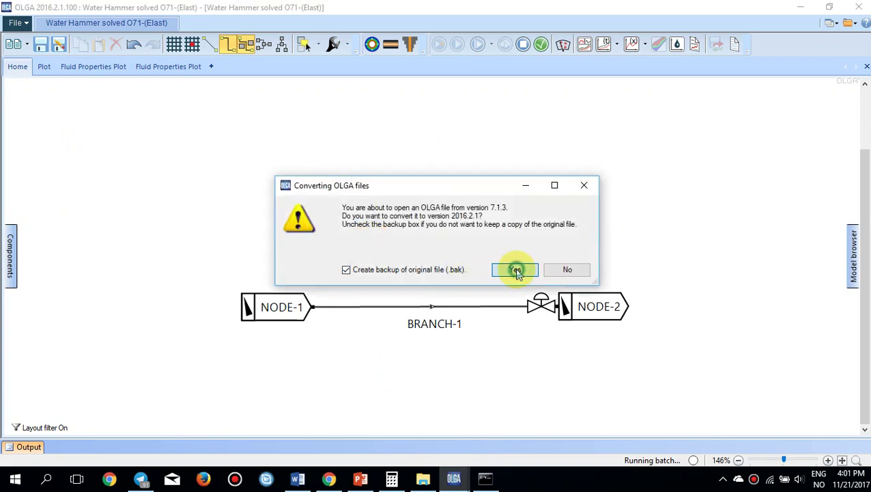
click(517, 270)
click(454, 249)
click(416, 224)
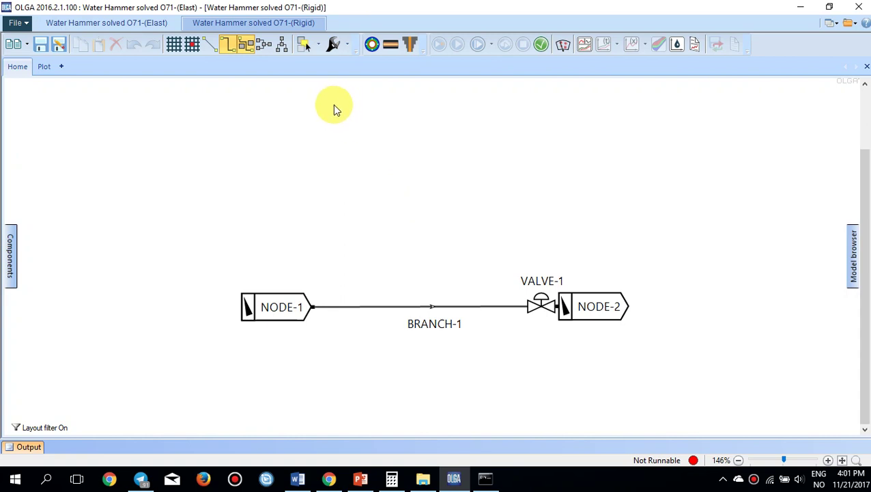
- Set ELASTICWALLS to OFF in the OPTIONS of the Rigid case
click(852, 256)
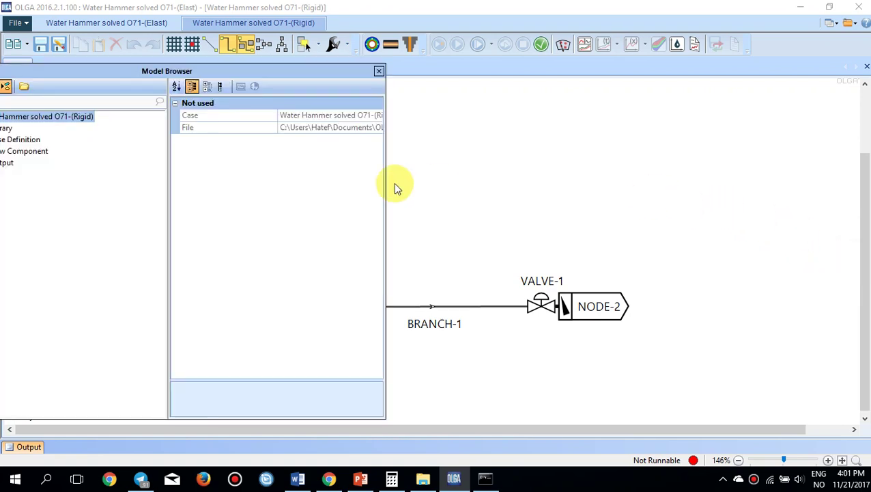
click(256, 63)
drag(335, 82, 570, 89)
click(468, 156)
click(515, 213)
scroll(785, 220, down, 1)
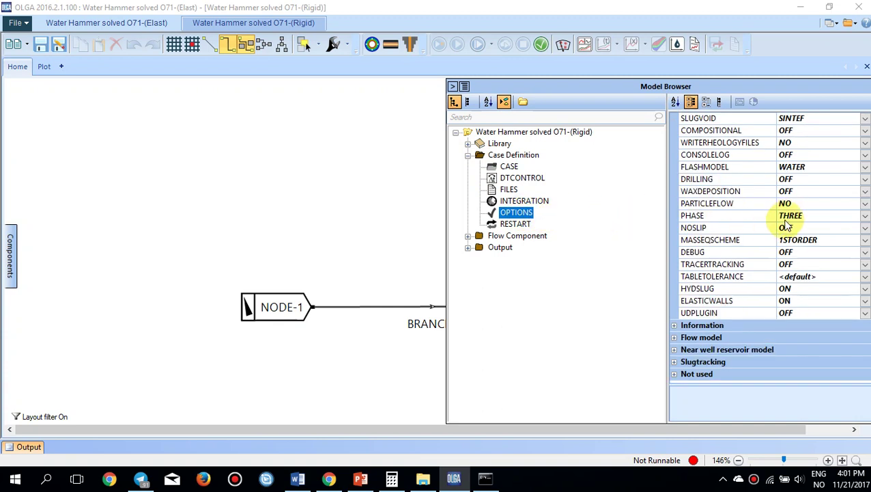
click(792, 302)
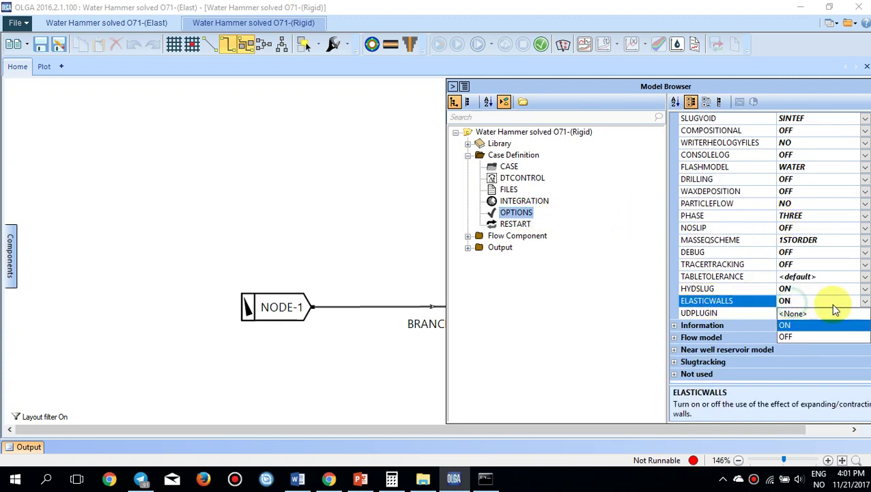
click(806, 336)
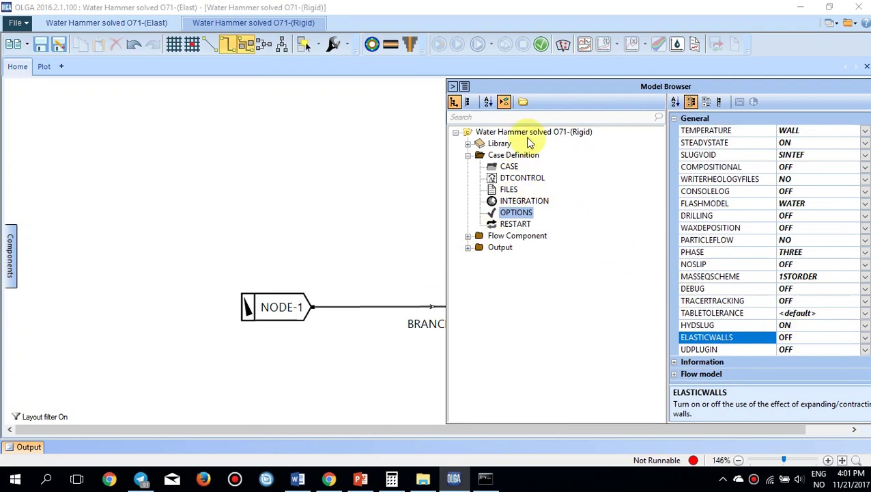
- Inspect VALVE-1's opening, position and diameter properties in the Rigid case and close the model browser
click(550, 86)
drag(632, 101, 655, 96)
click(557, 302)
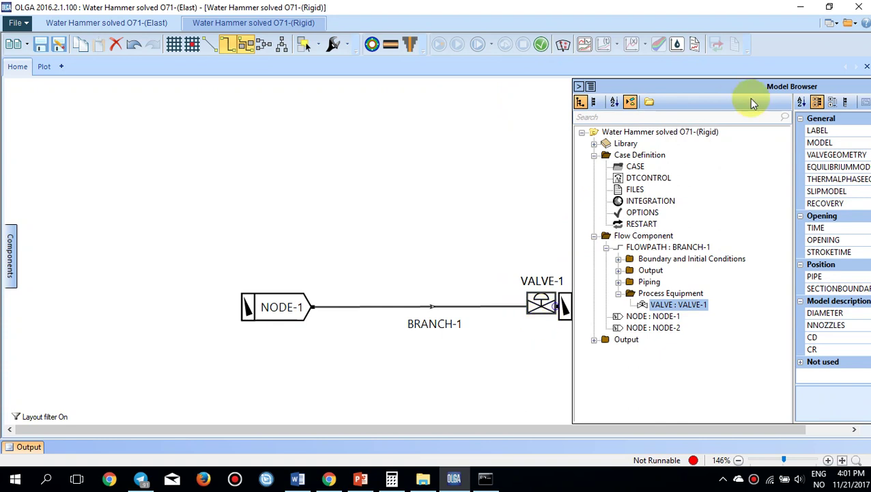
drag(749, 95, 492, 103)
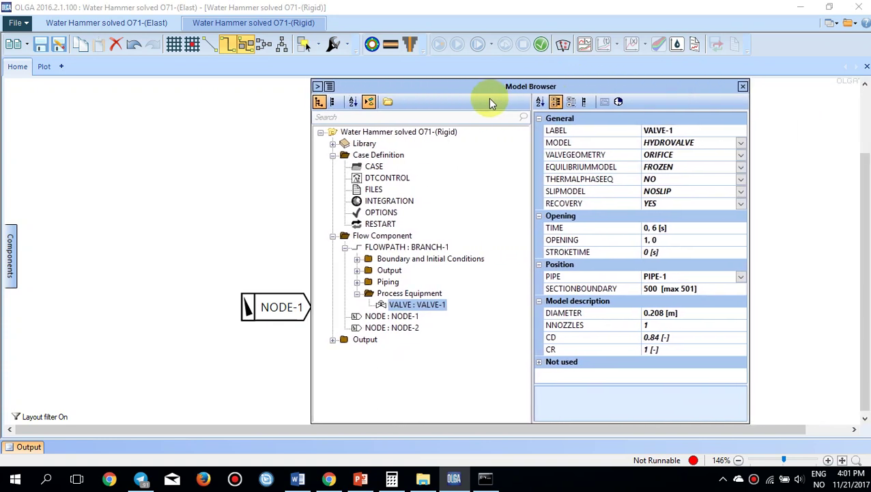
click(734, 90)
click(584, 304)
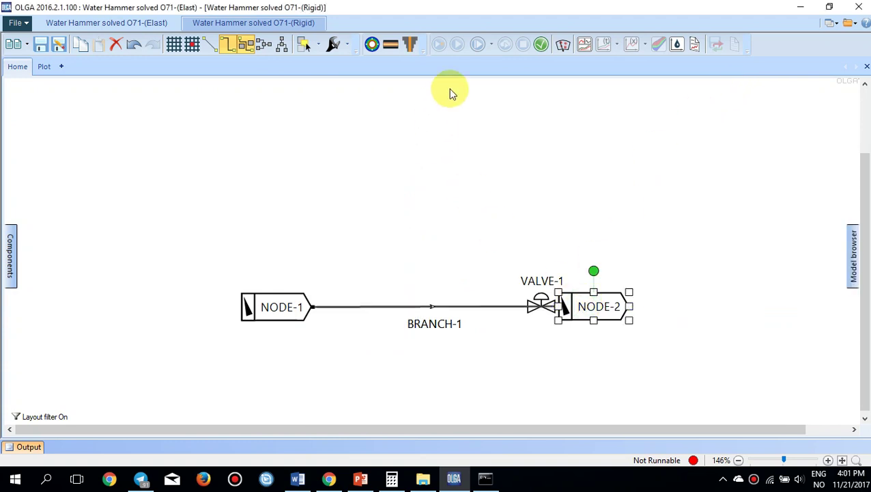
- Verify the Rigid case and check BRANCH-1's flowpath geometry data
click(537, 44)
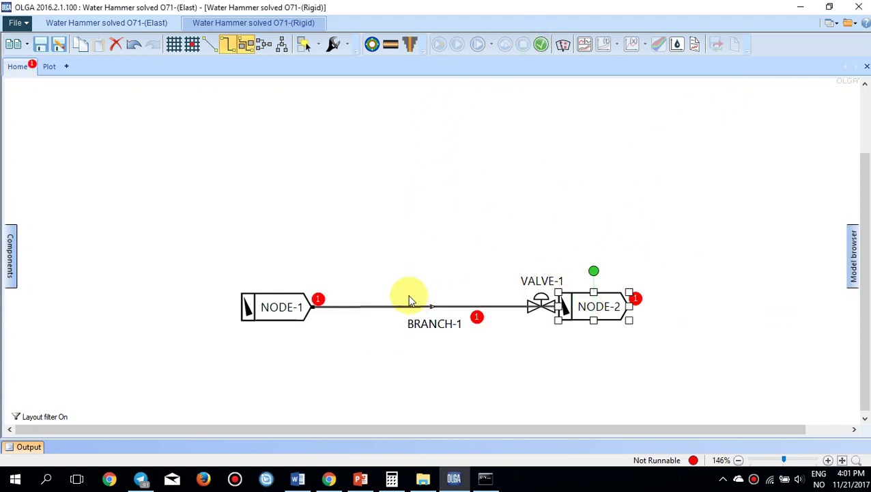
double_click(333, 305)
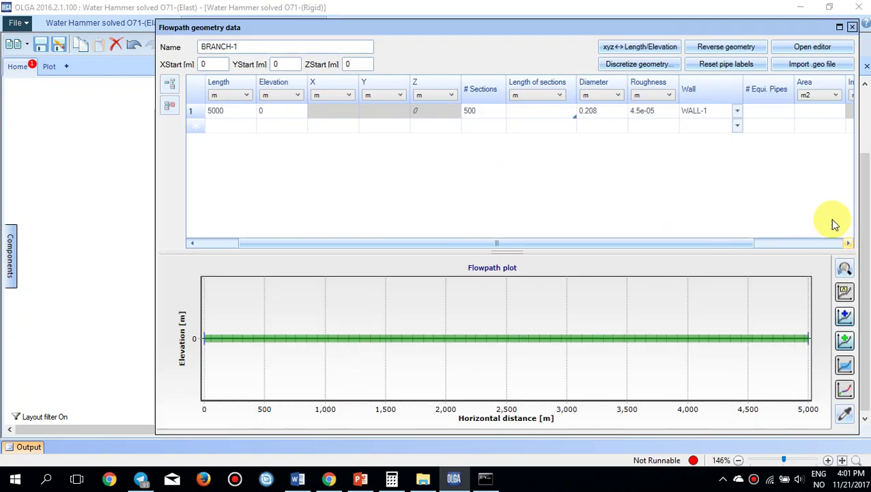
click(852, 26)
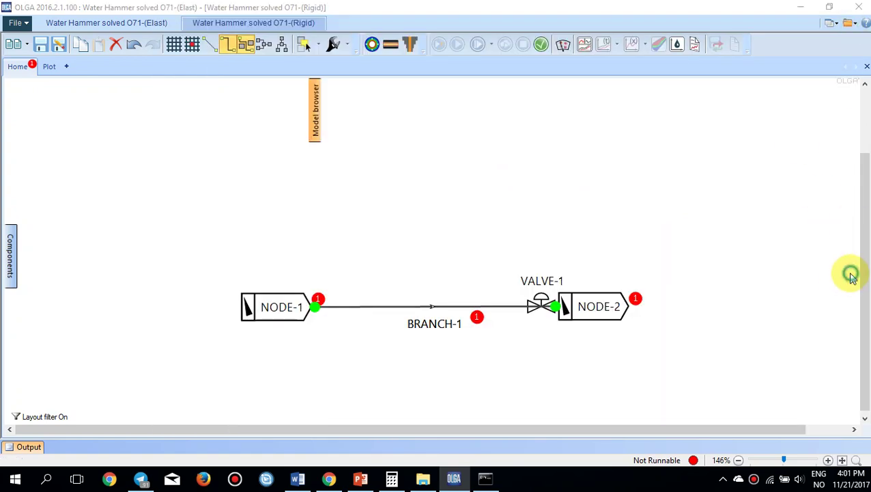
- Replace the PVTFILE entry in the Rigid case's FILES with water.tab from the Water Hammer folder, using a relative reference
click(850, 273)
click(369, 168)
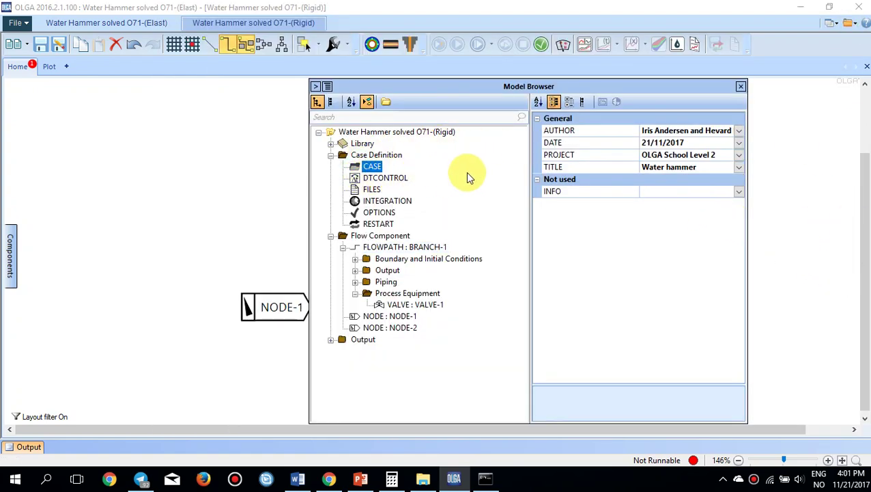
click(380, 178)
click(373, 190)
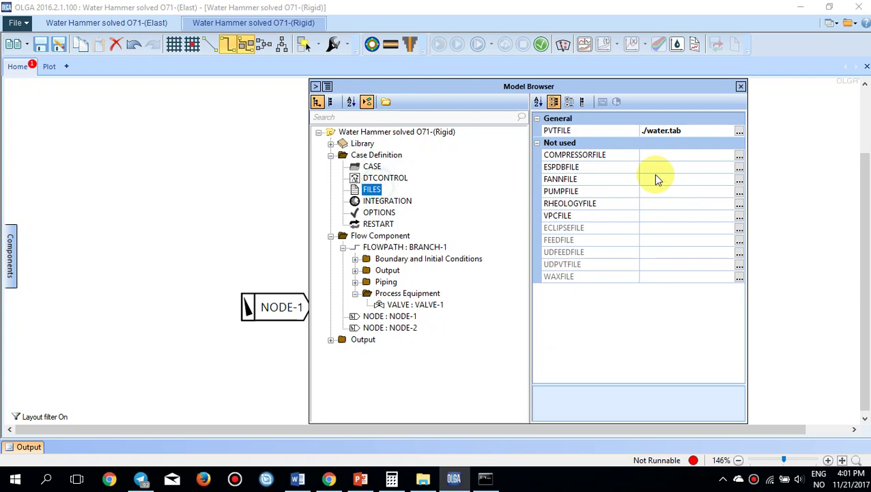
click(740, 131)
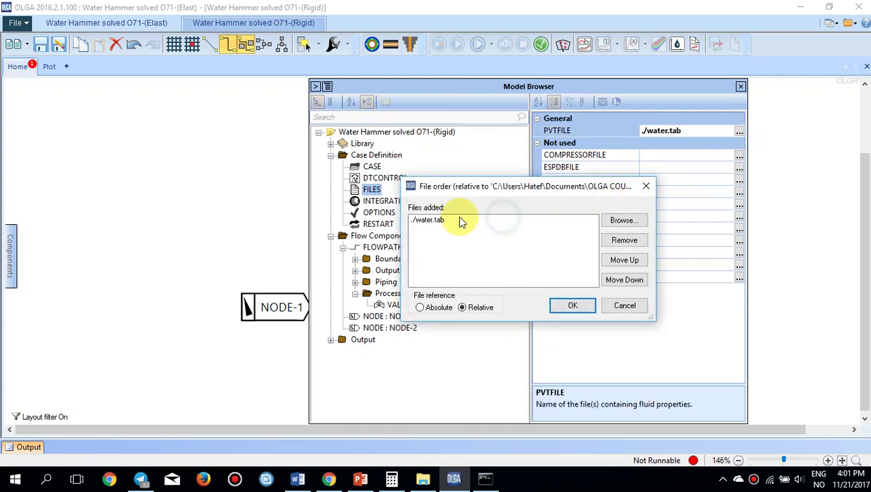
click(427, 220)
click(618, 240)
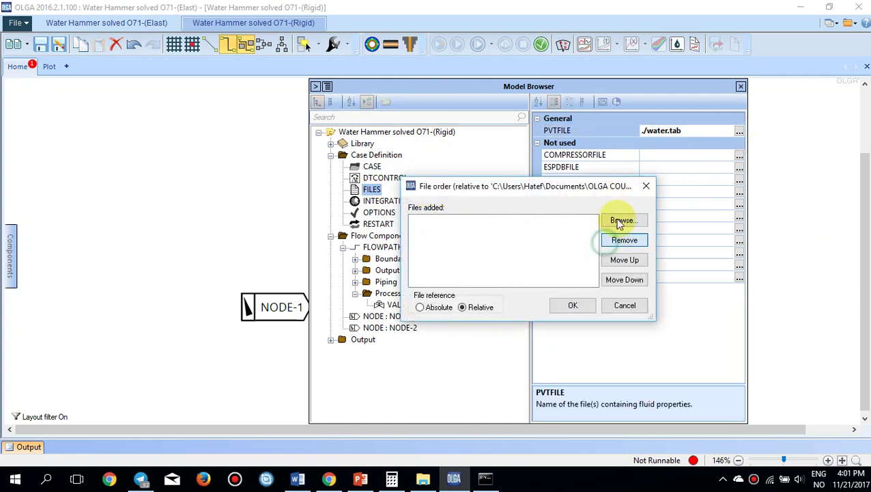
click(370, 101)
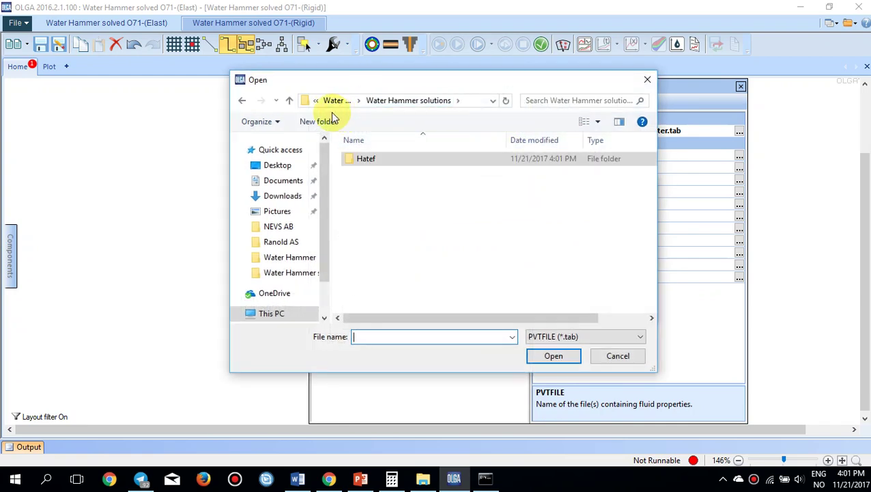
click(330, 101)
click(365, 172)
click(554, 356)
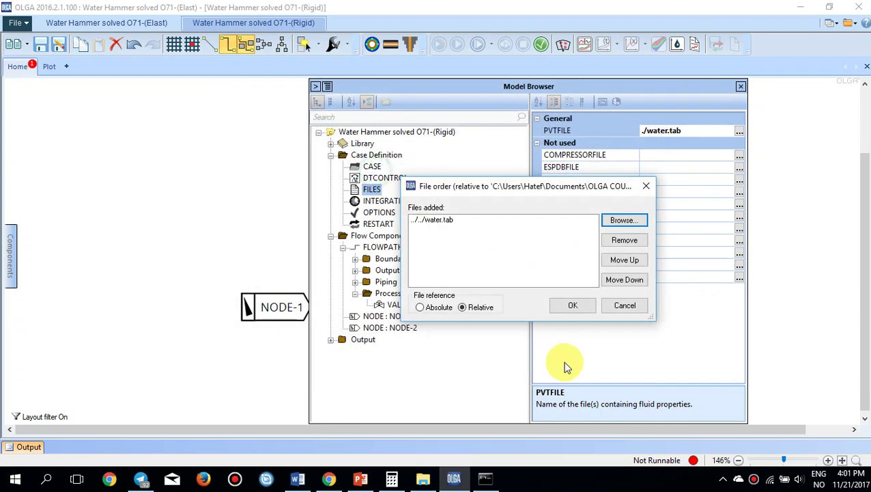
click(573, 306)
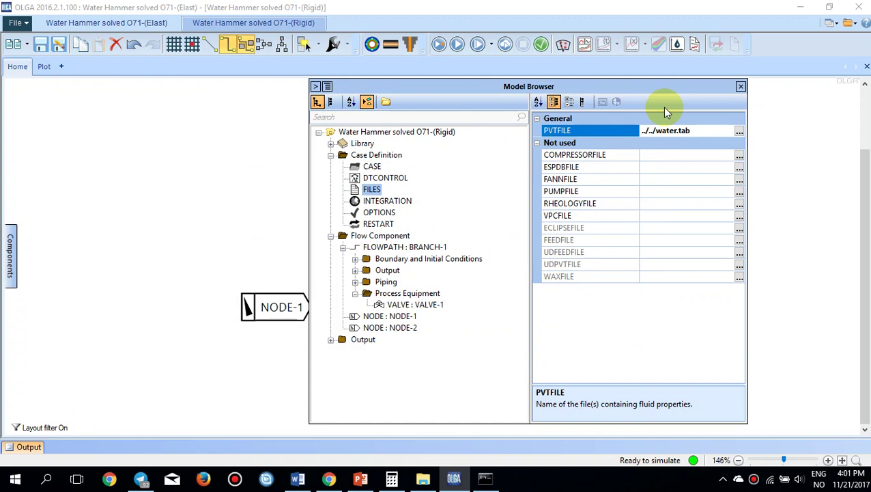
- Review the DTCONTROL and INTEGRATION settings of the Rigid case, including its time-step limits
click(456, 169)
click(460, 179)
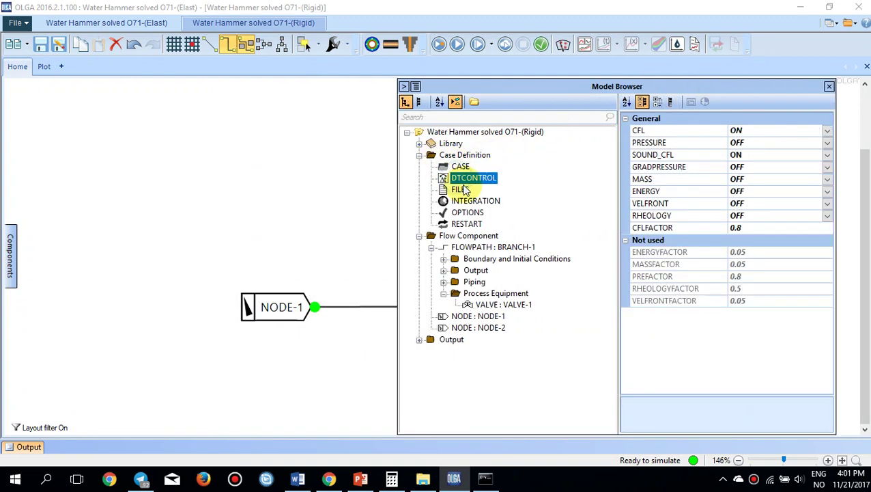
click(472, 192)
click(477, 201)
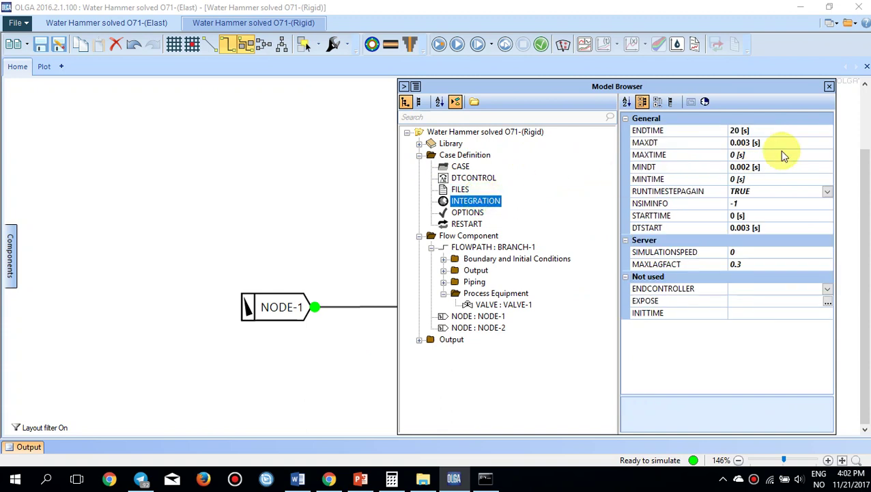
- Close the model browser and start the Rigid case simulation in batch mode
click(829, 87)
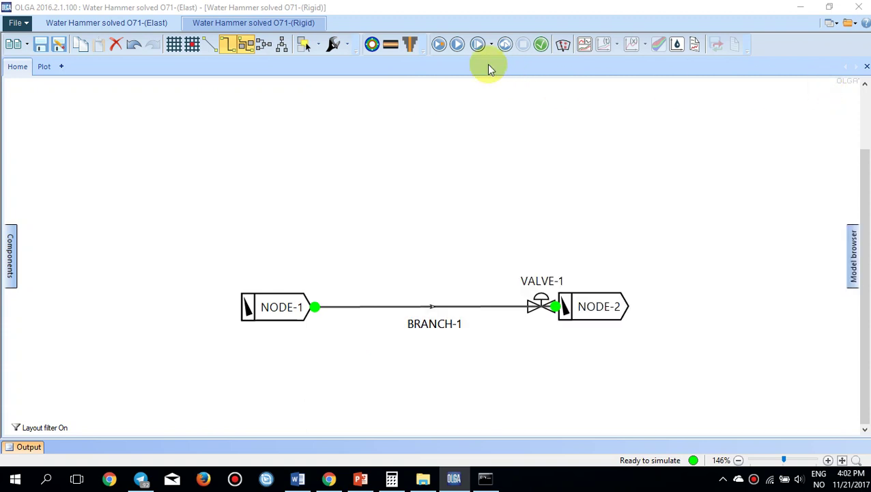
click(441, 54)
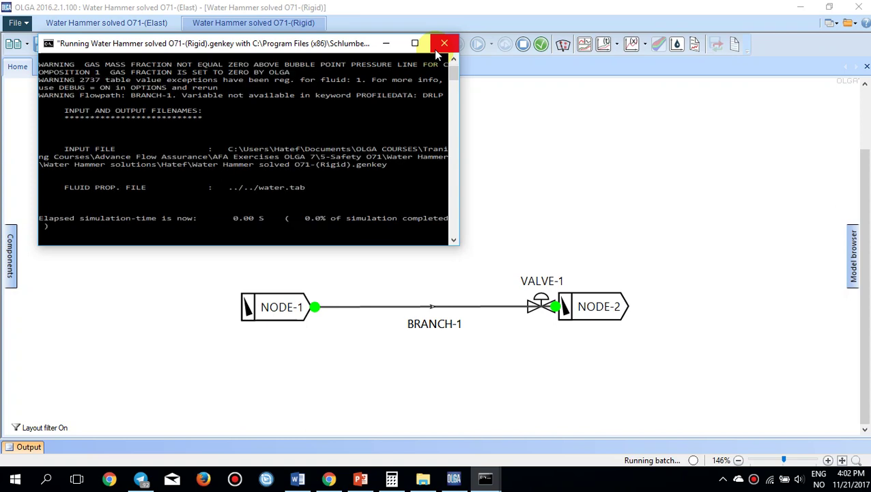
- Bring up the Elast case's simulation console beside the Rigid one, check its progress and dismiss the finished run
right_click(484, 478)
click(485, 478)
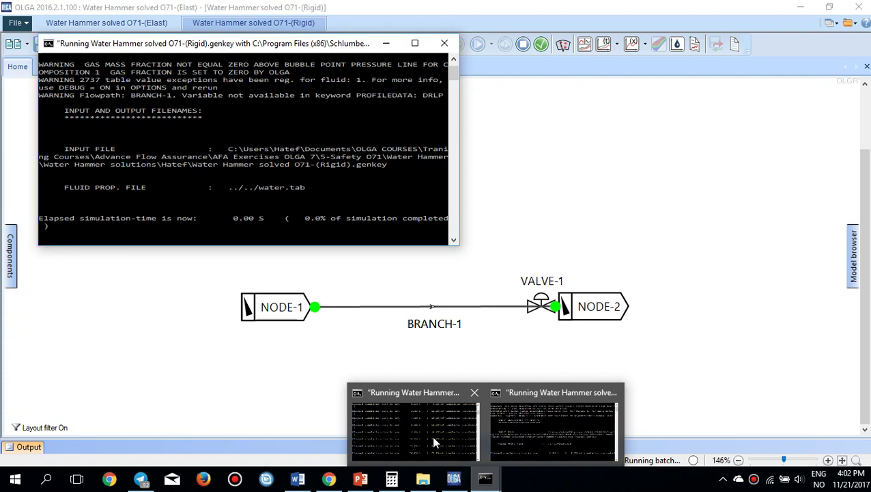
click(437, 440)
drag(374, 96, 662, 110)
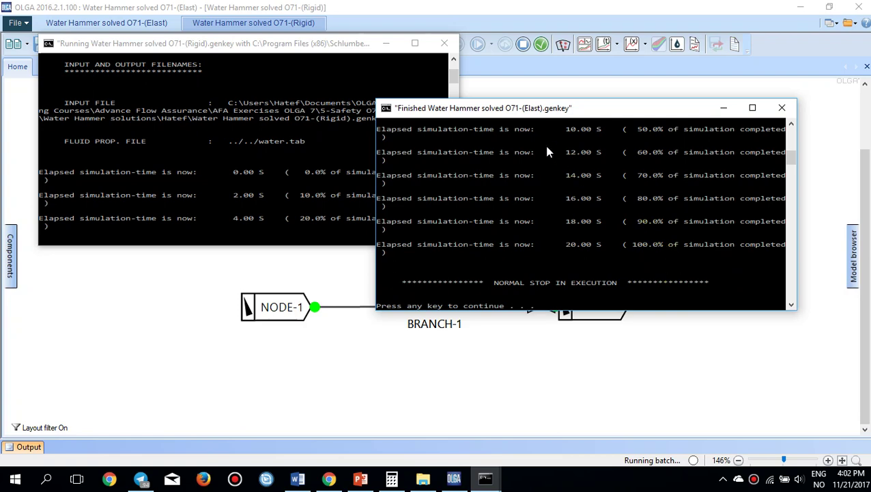
key(Return)
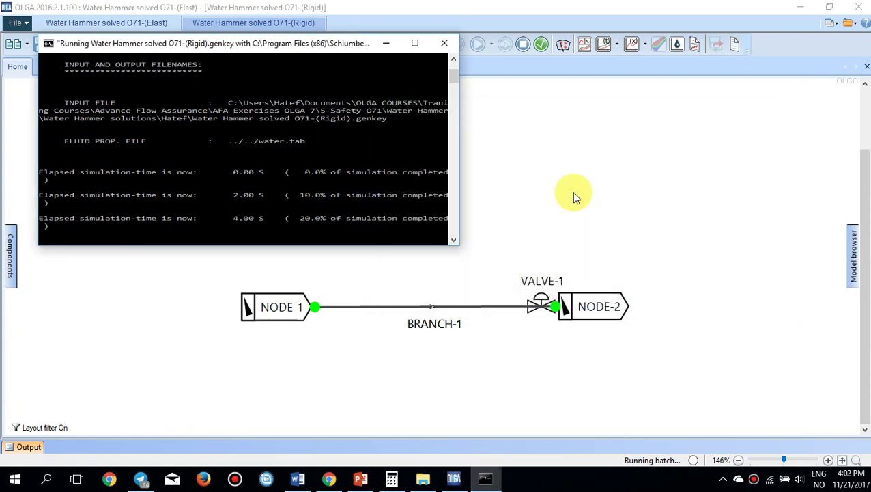
click(573, 160)
- Create a profile plot of pressure (PT) along BRANCH-1 for the Elast case
click(118, 25)
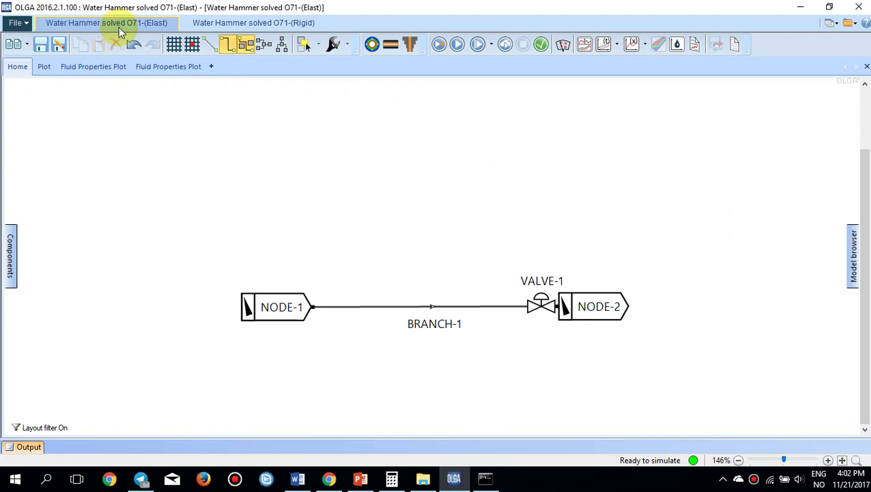
click(118, 28)
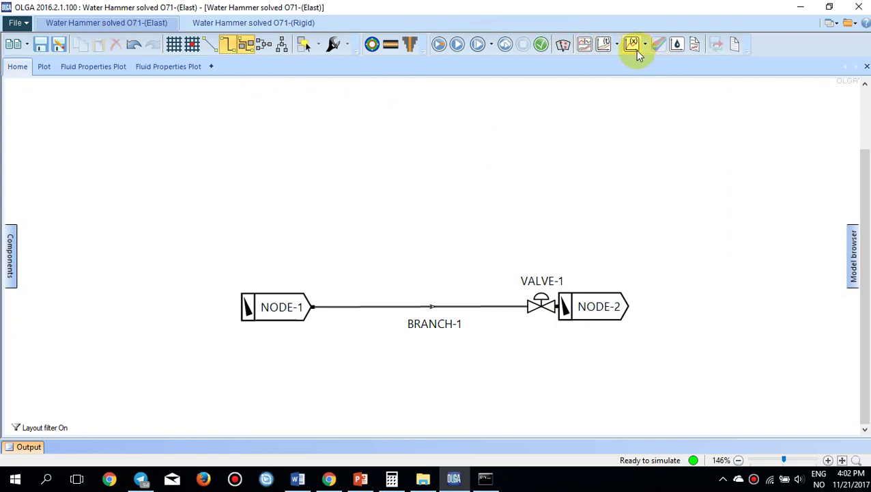
click(633, 47)
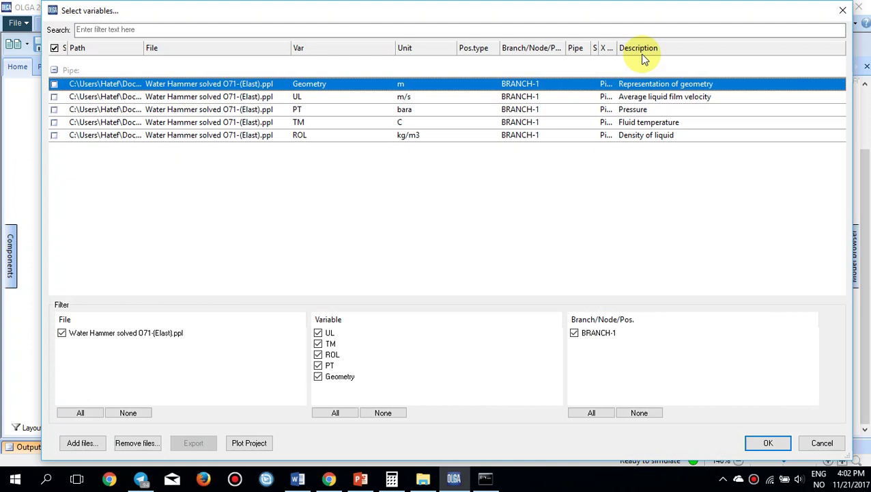
click(136, 110)
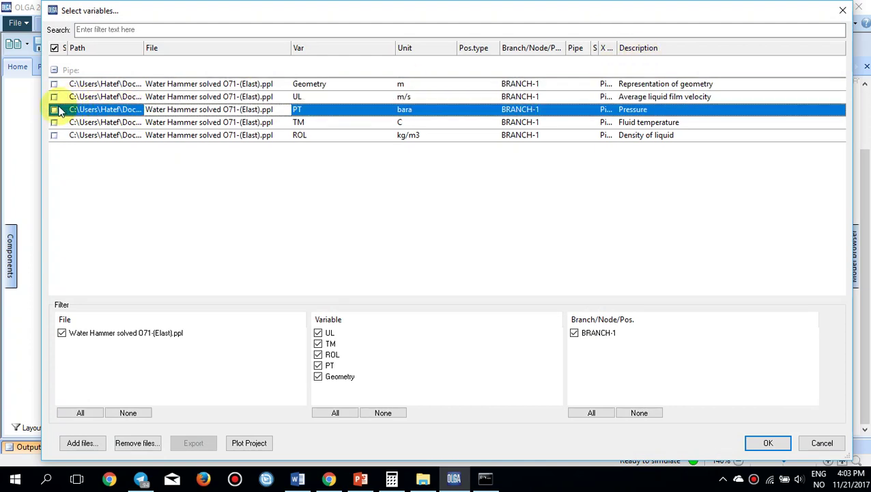
click(54, 110)
click(758, 437)
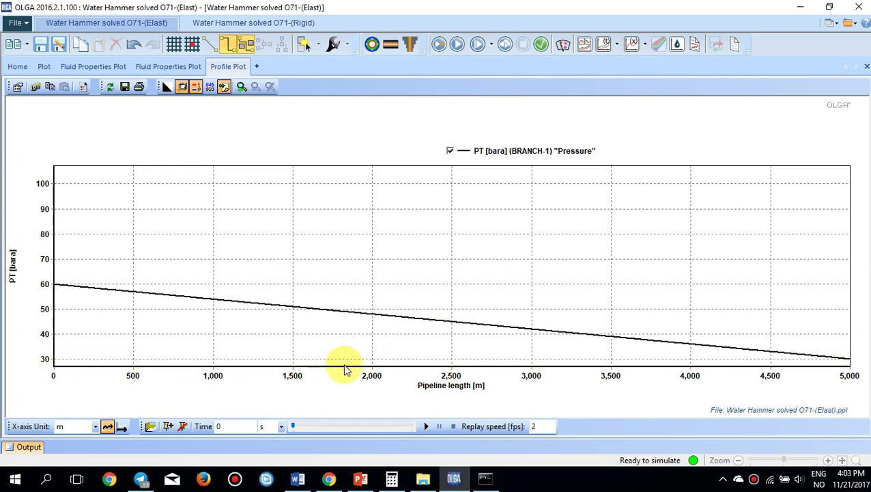
- Step through the Elast pressure profile over the full 20 s to examine the pressure wave, returning to 14.601 s
drag(291, 424, 323, 427)
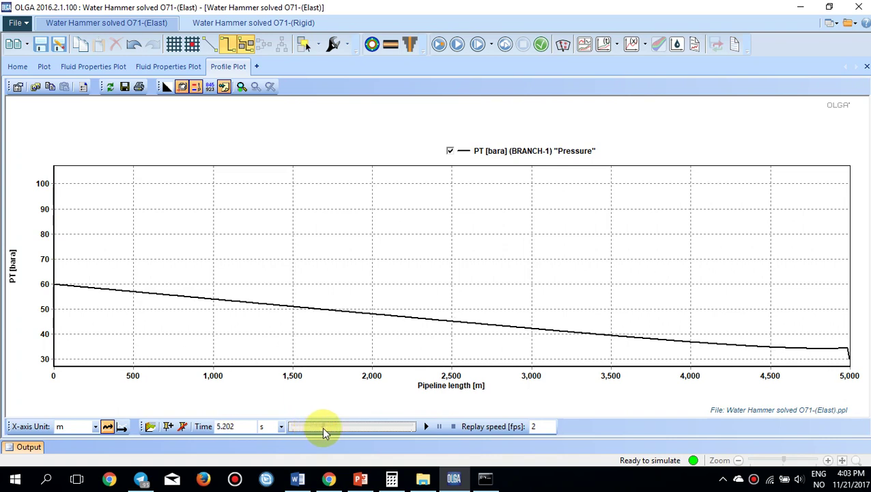
mouse_move(323, 427)
mouse_down()
mouse_move(298, 423)
mouse_move(314, 425)
mouse_up()
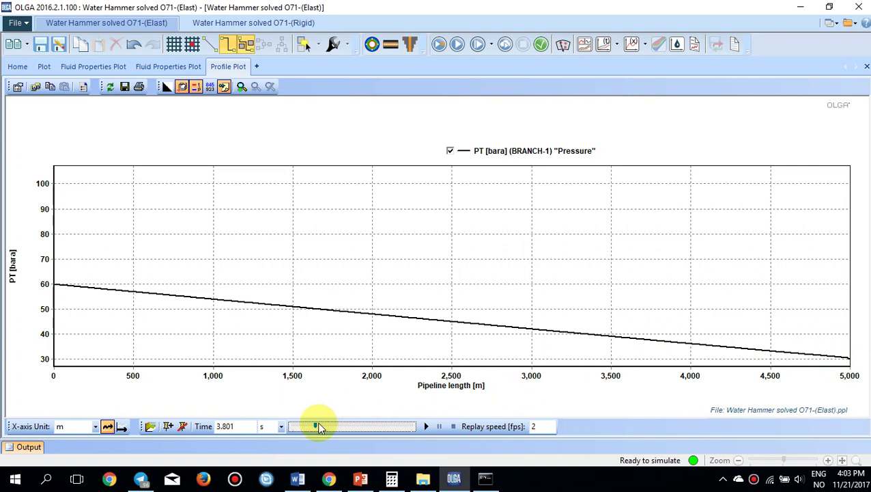
drag(317, 425, 329, 427)
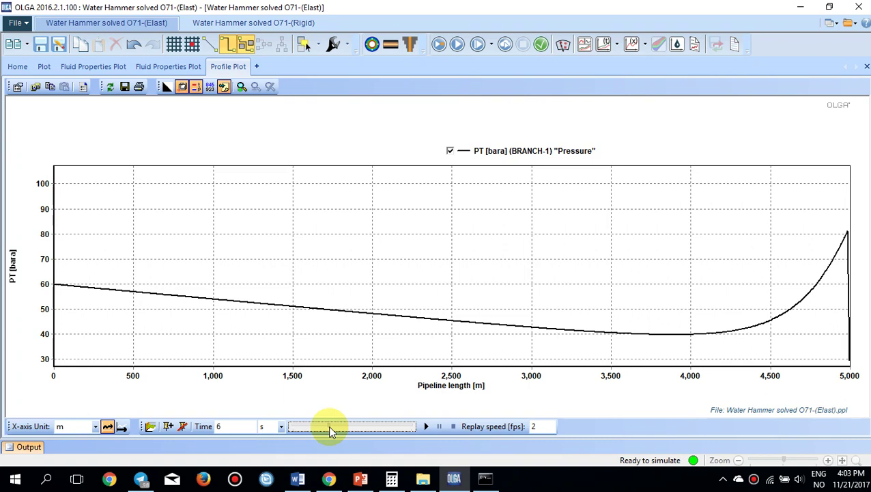
drag(330, 428, 332, 429)
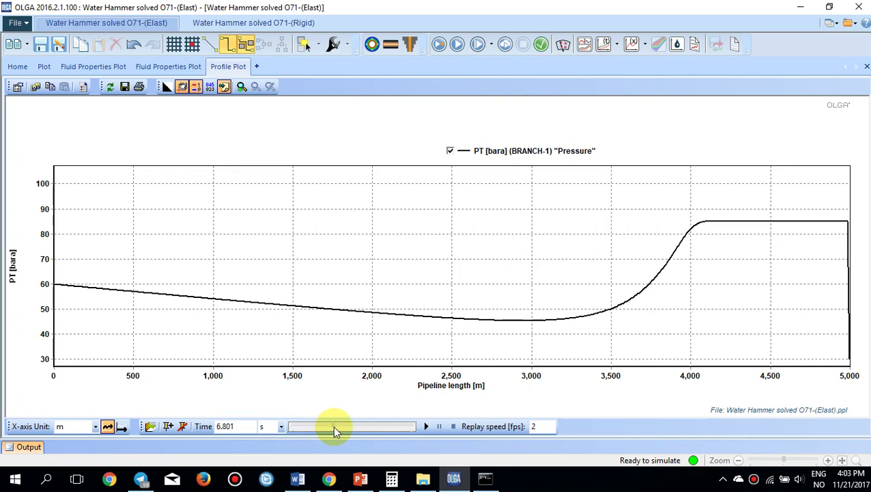
drag(335, 430, 418, 431)
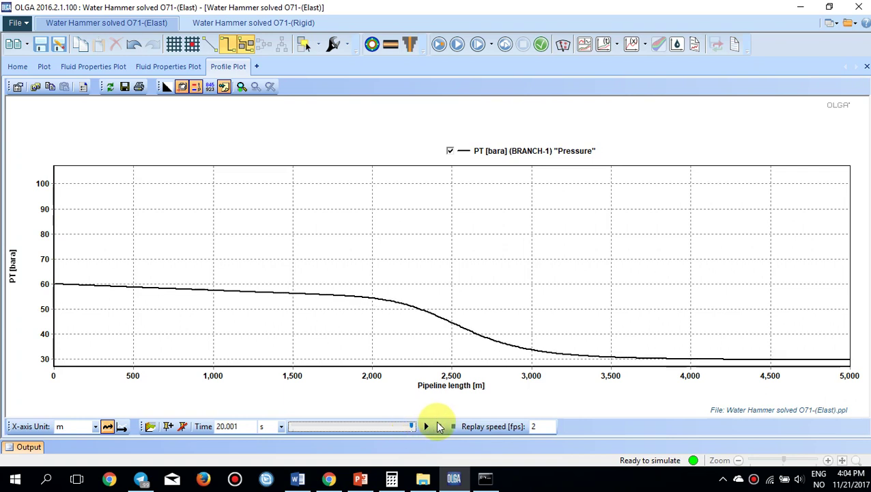
click(424, 424)
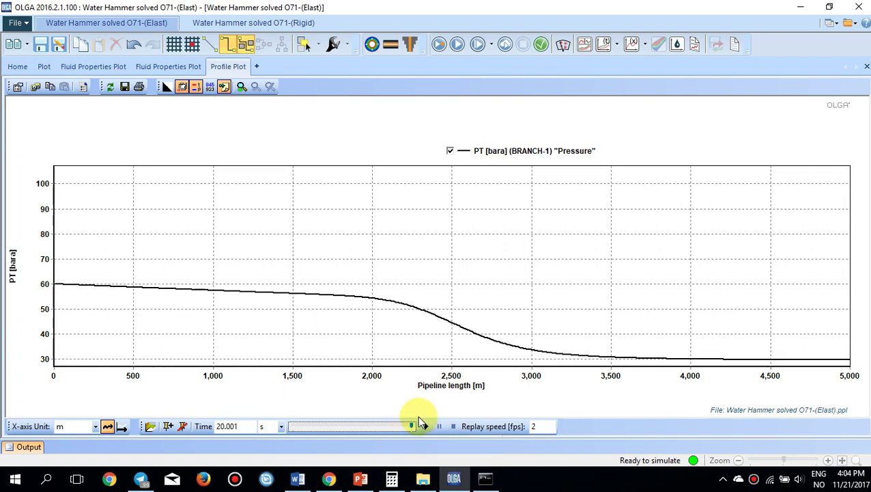
drag(413, 426, 379, 428)
- Dismiss the finished Rigid run's console and add Water Hammer solved O71-(Rigid).ppl to the files for a new profile plot
click(483, 480)
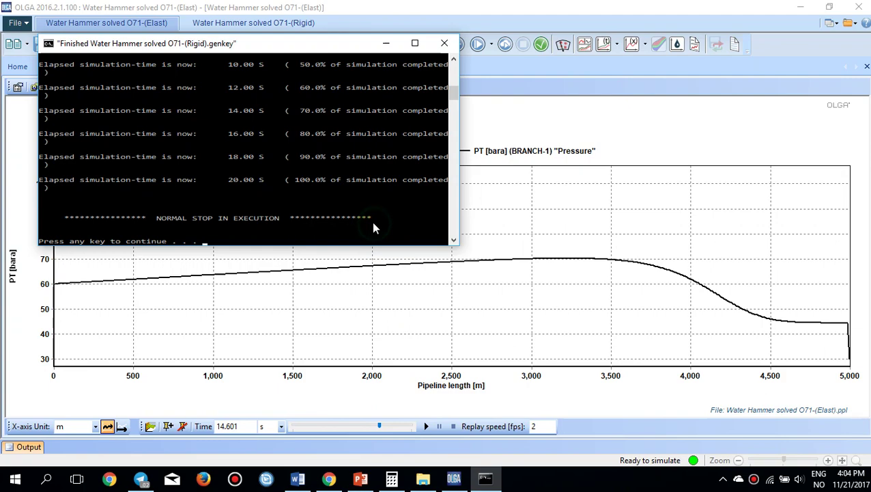
key(Return)
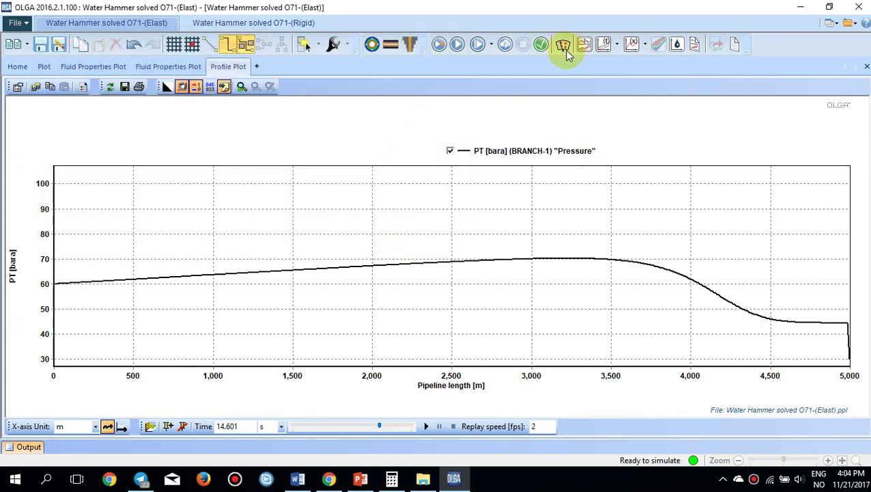
click(630, 47)
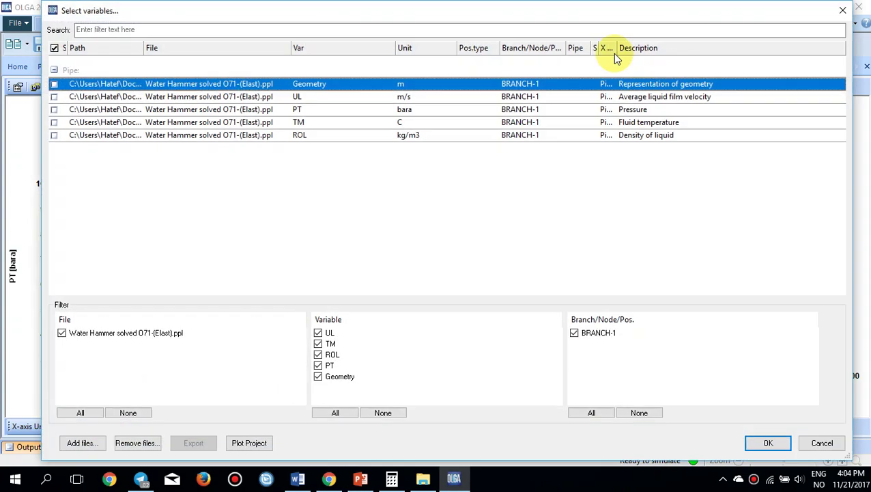
click(83, 443)
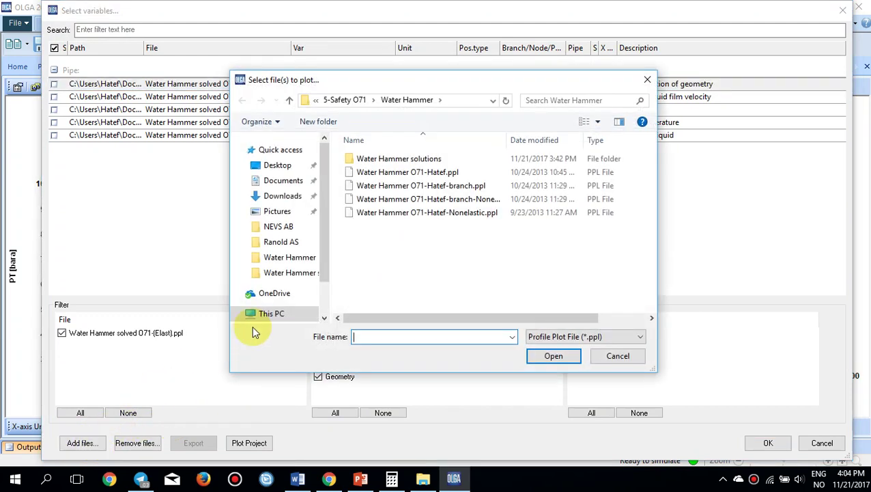
double_click(410, 159)
click(387, 160)
click(387, 160)
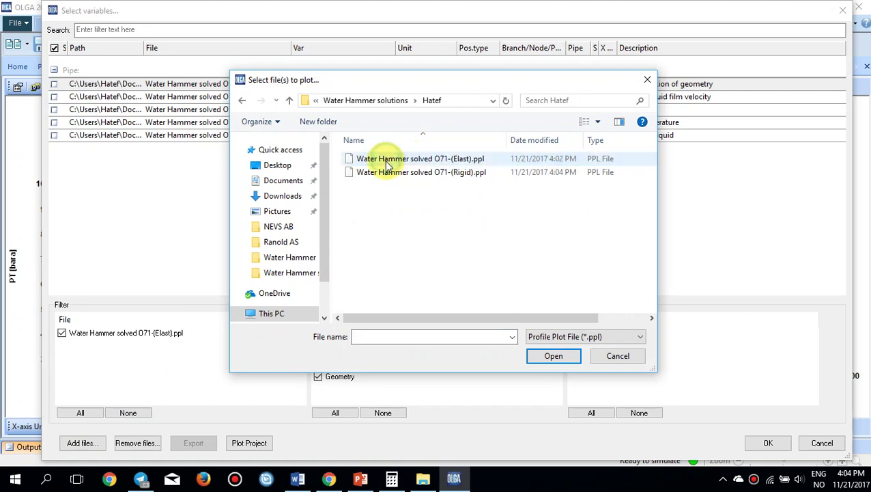
double_click(412, 172)
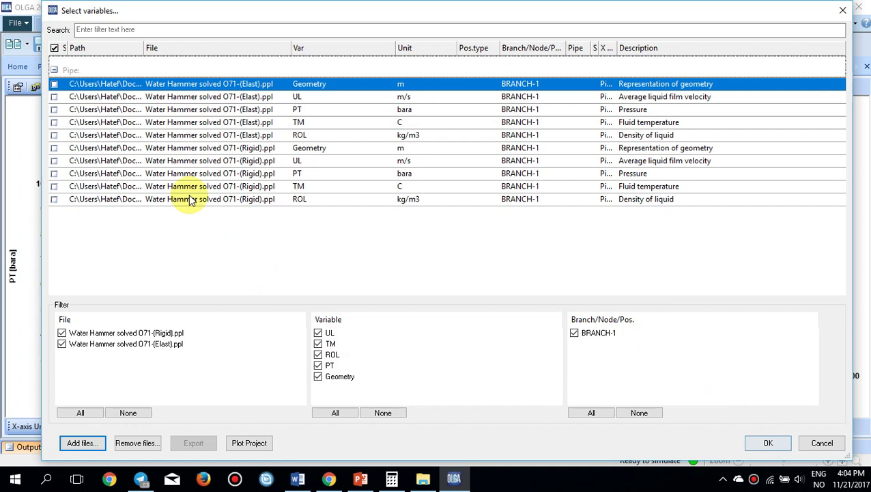
- Plot the BRANCH-1 pressure (PT) profiles of the Elast and Rigid cases together
click(54, 174)
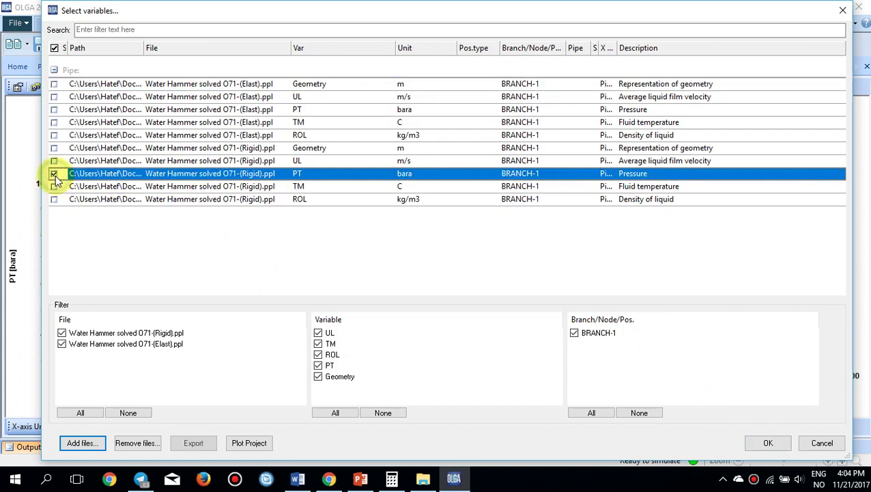
click(54, 109)
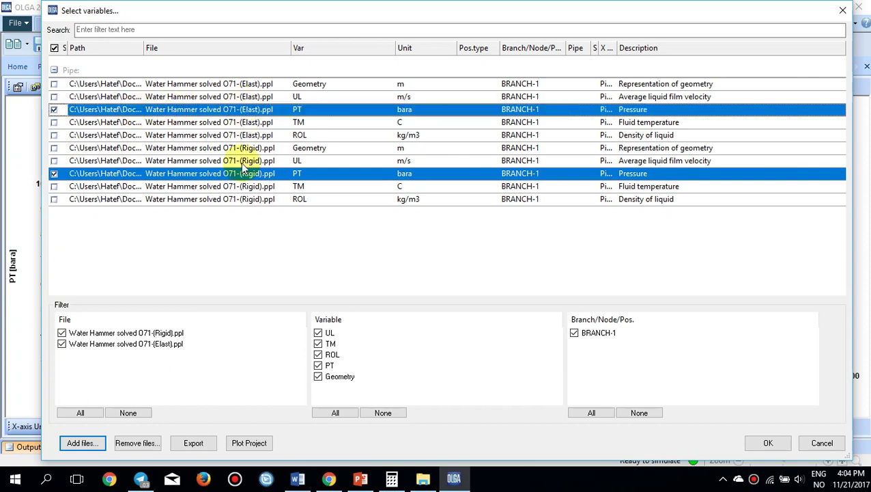
click(769, 441)
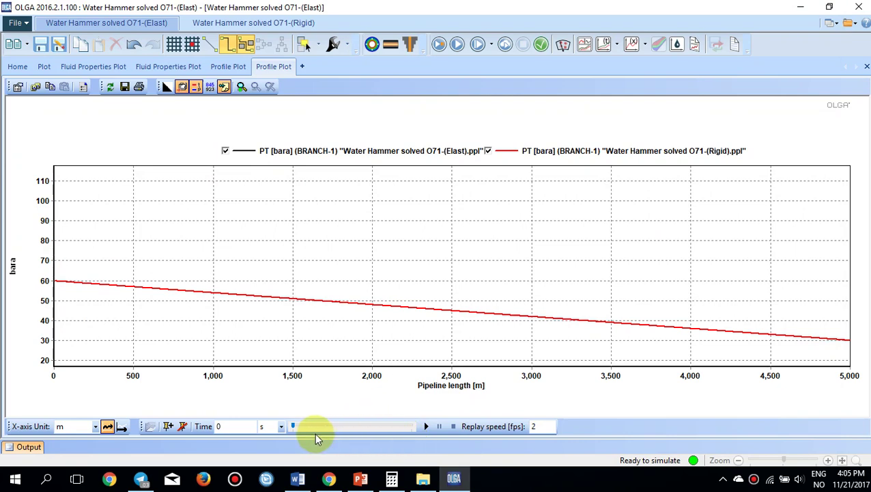
- Advance the combined profile plot through 6.201, 6.801 and 9.201 s to 11.802 s, comparing the elastic and rigid pressure waves
drag(292, 424, 328, 424)
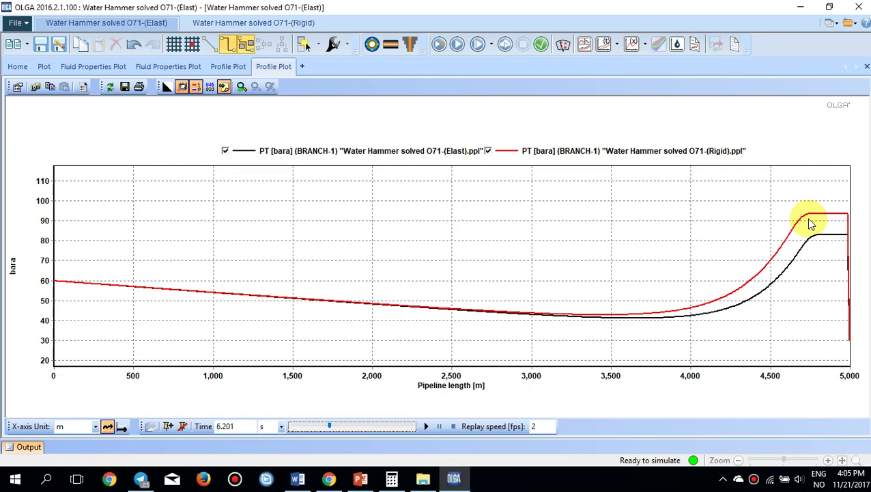
click(332, 427)
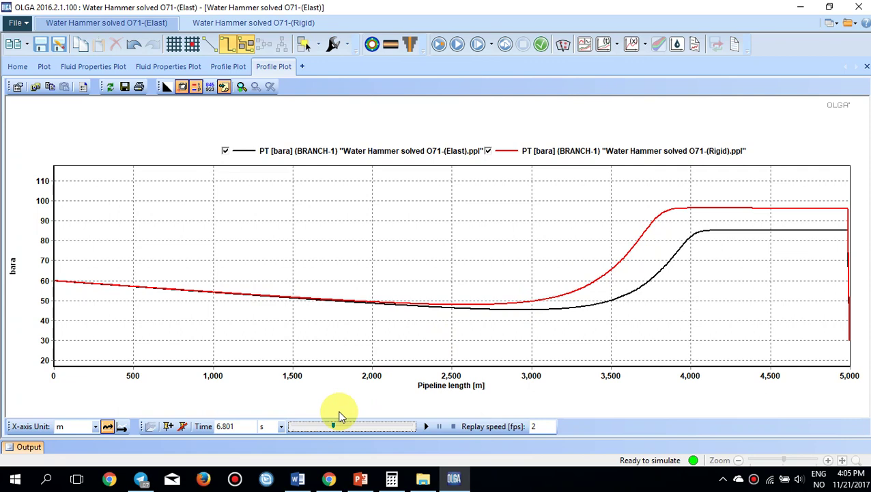
drag(334, 429, 349, 431)
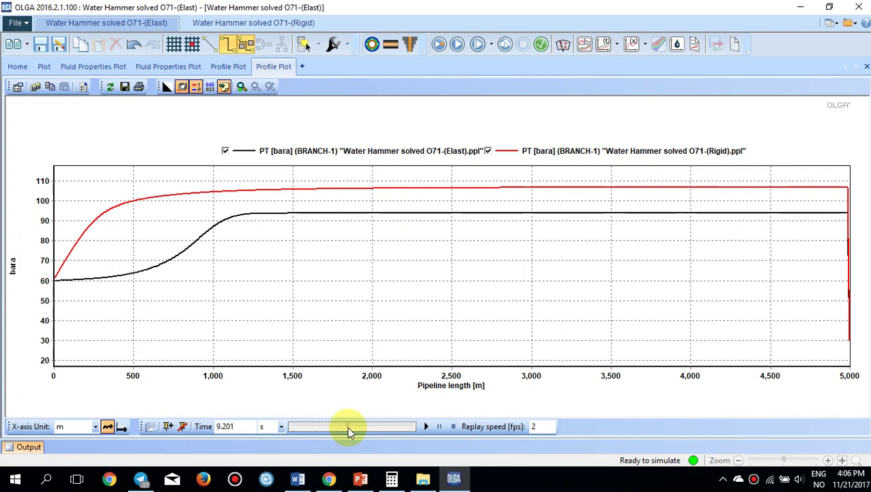
drag(350, 429, 363, 428)
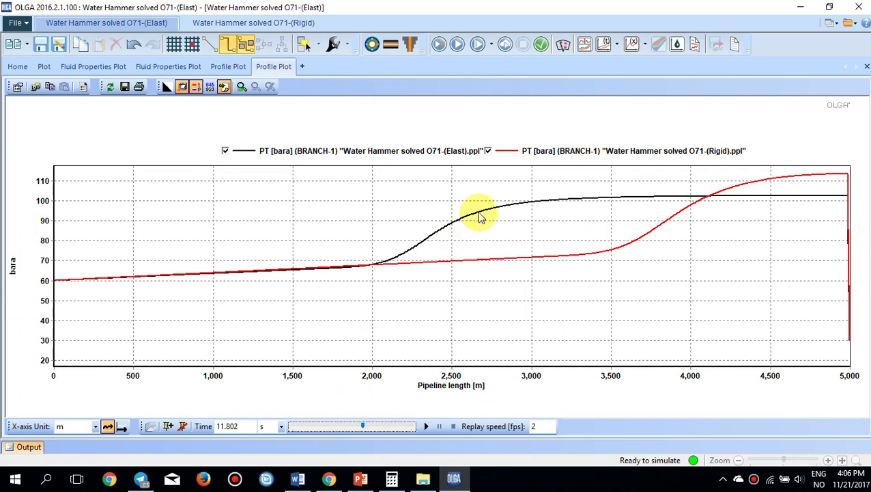
mouse_move(482, 215)
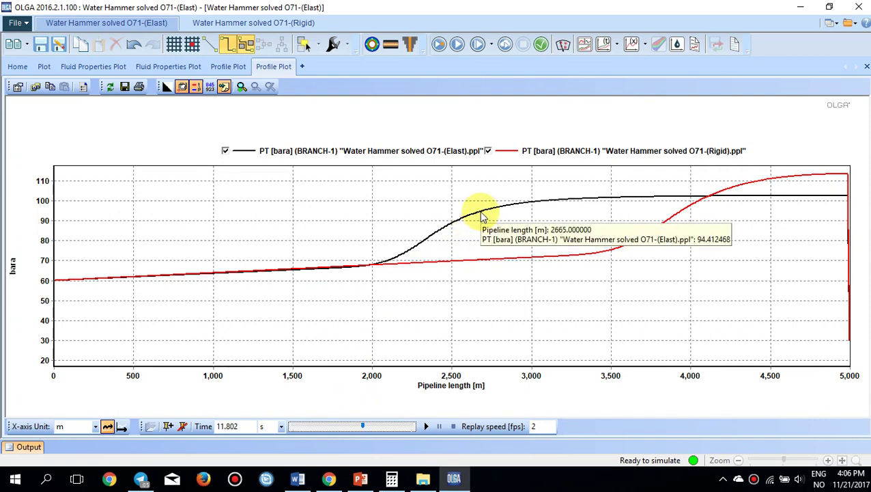